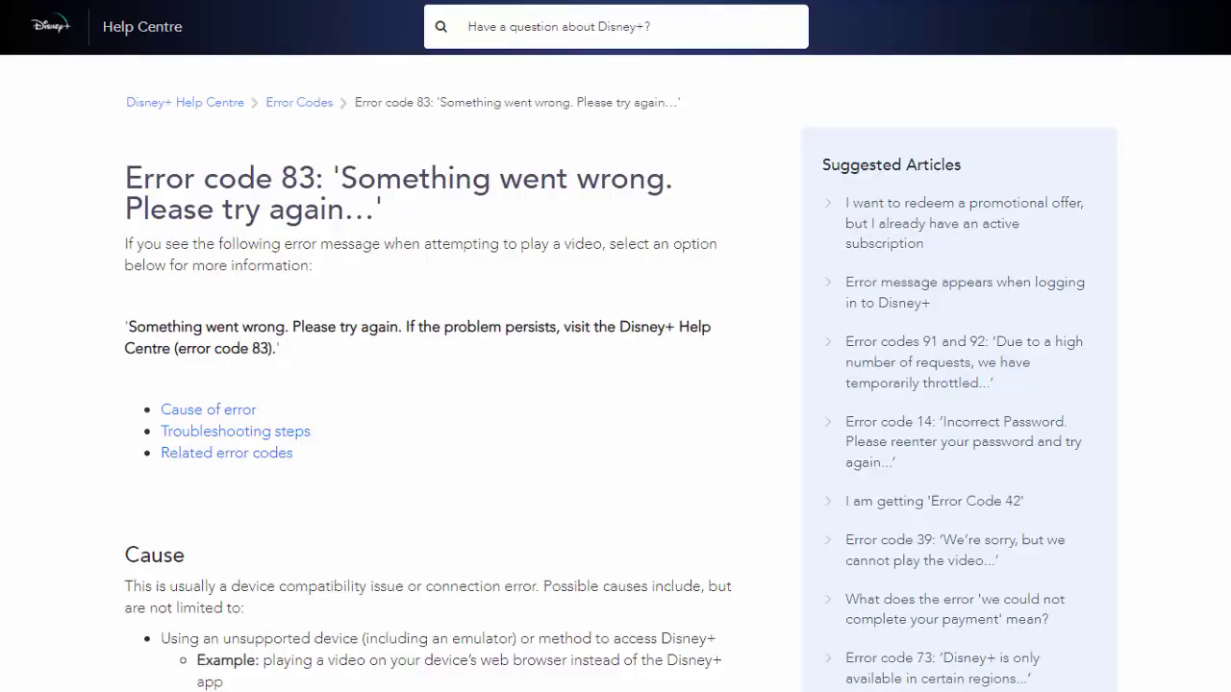
Read the Disney+ Help Centre article on error code 83, including its causes and troubleshooting steps
scroll(567, 446, down, 3)
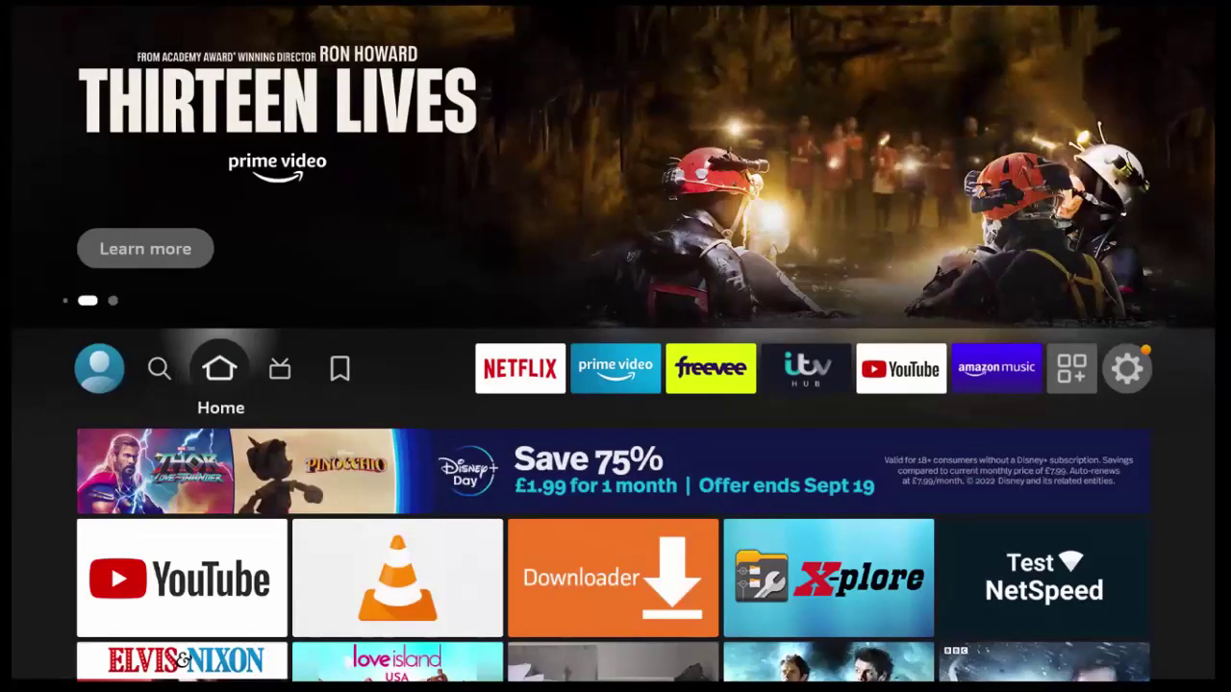
Switch to the Fire TV home screen and go to its Settings section
key(Right)
key(Right)
key(Right)
key(Right)
key(Right)
key(Right)
key(Right)
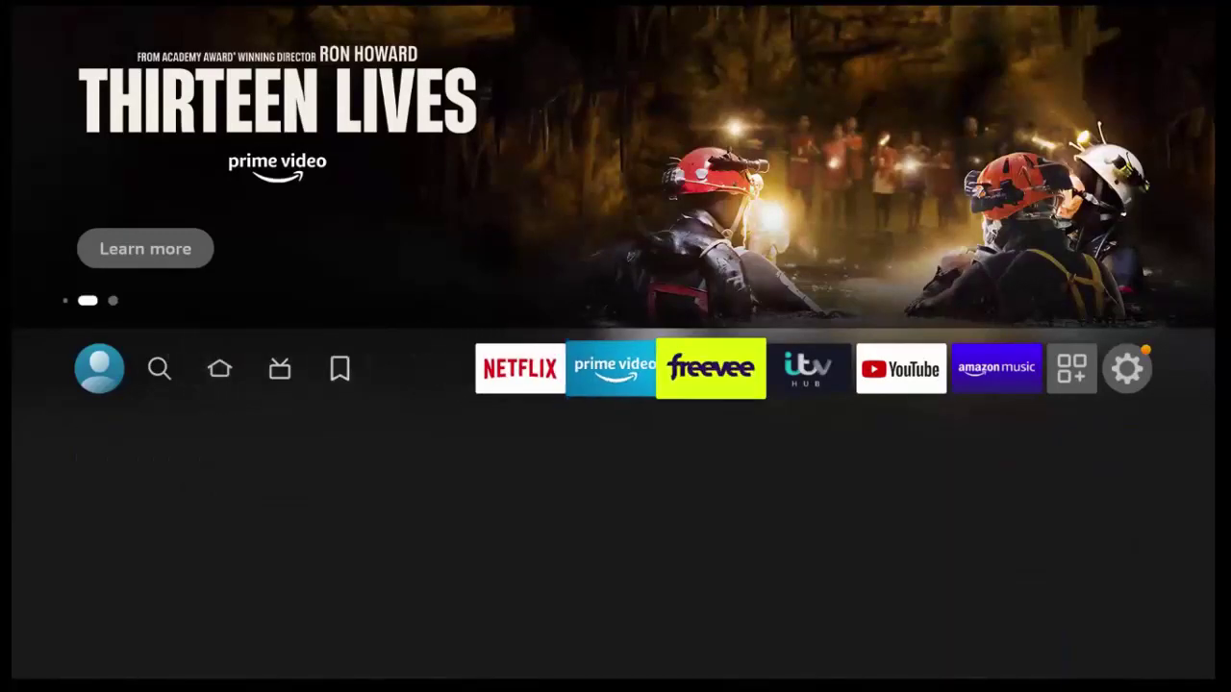
key(Right)
key(Right)
key(Right)
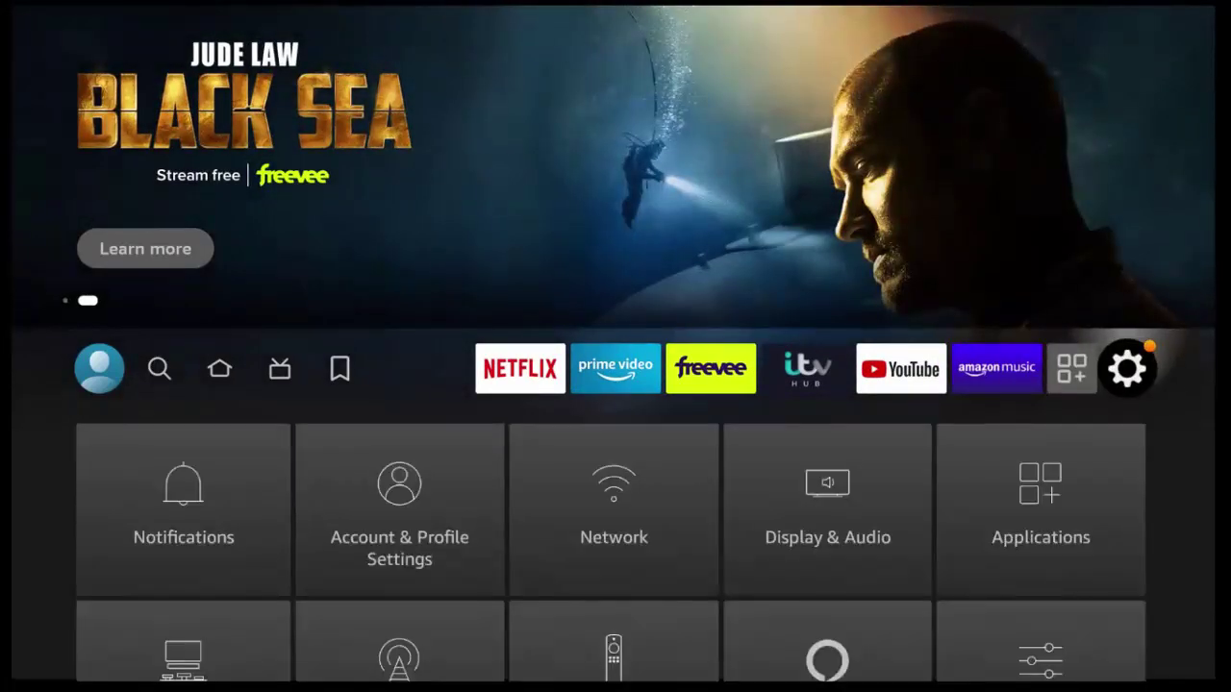
Open the About page of the My Fire TV settings
key(Down)
key(Down)
key(Down)
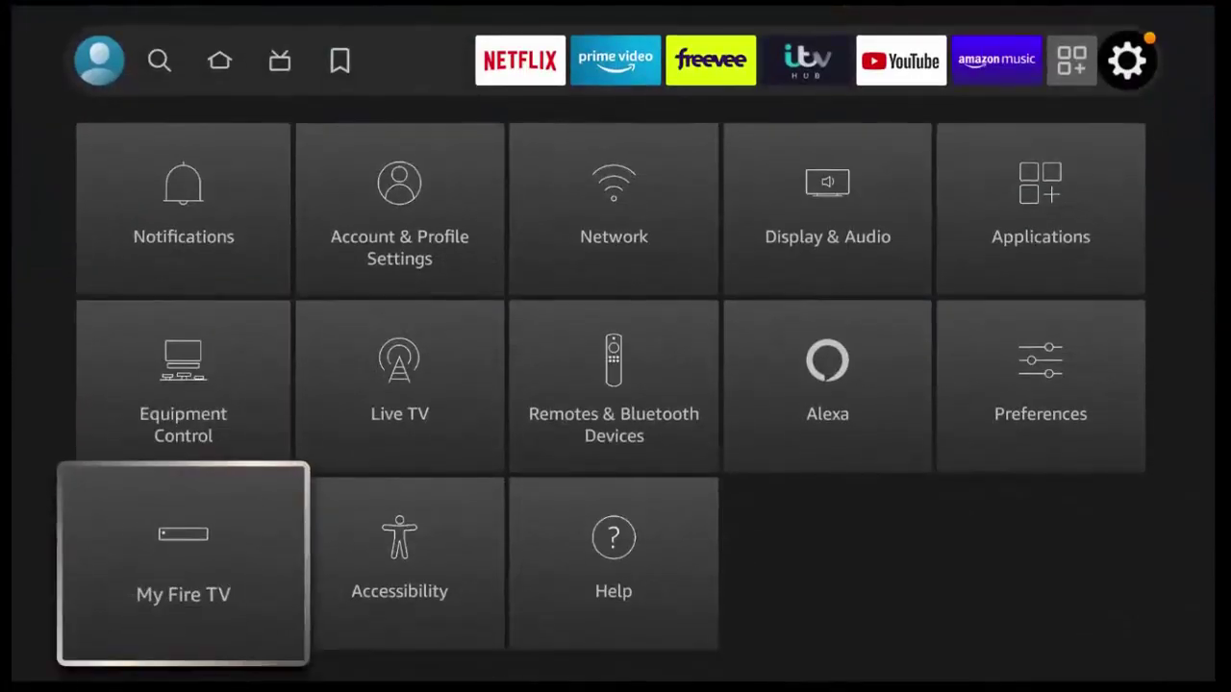
key(Return)
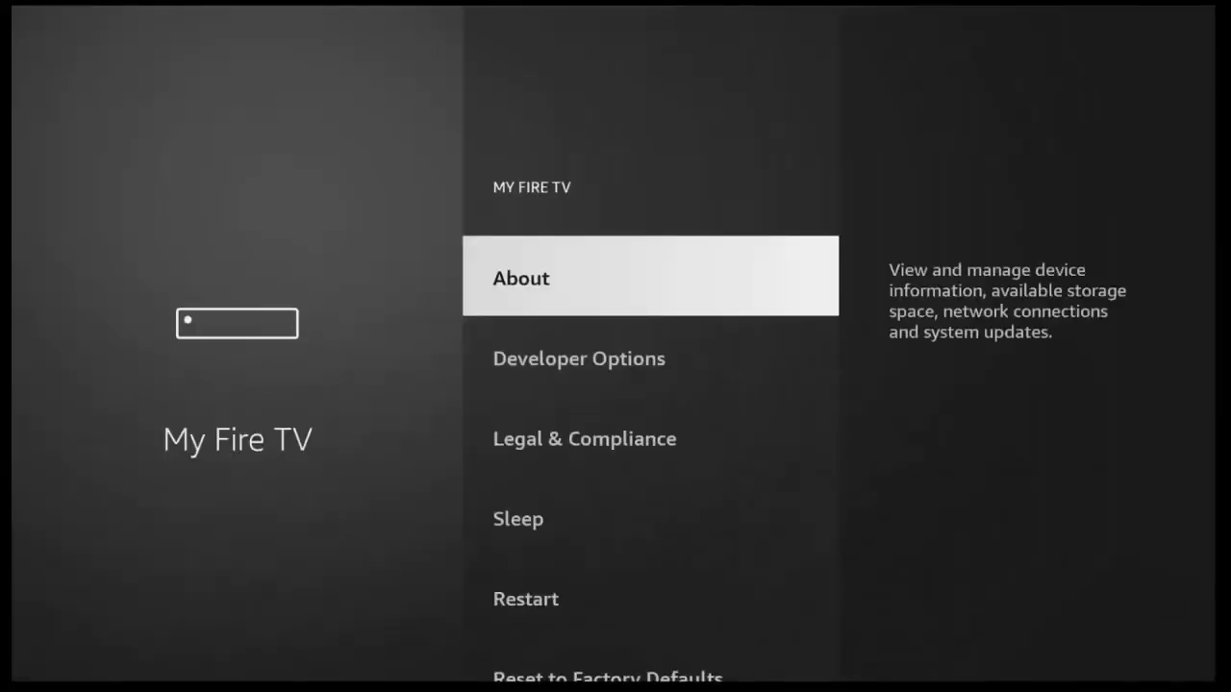
key(Return)
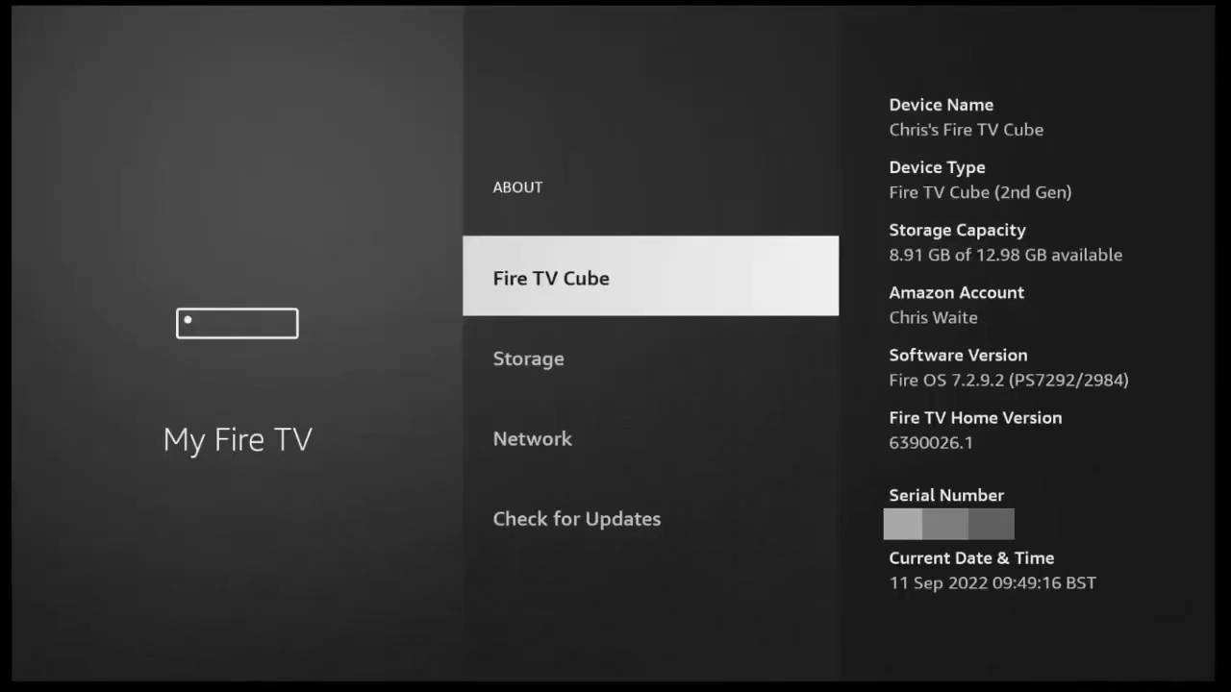
Check the Fire TV Cube for system updates
key(Down)
key(Down)
key(Down)
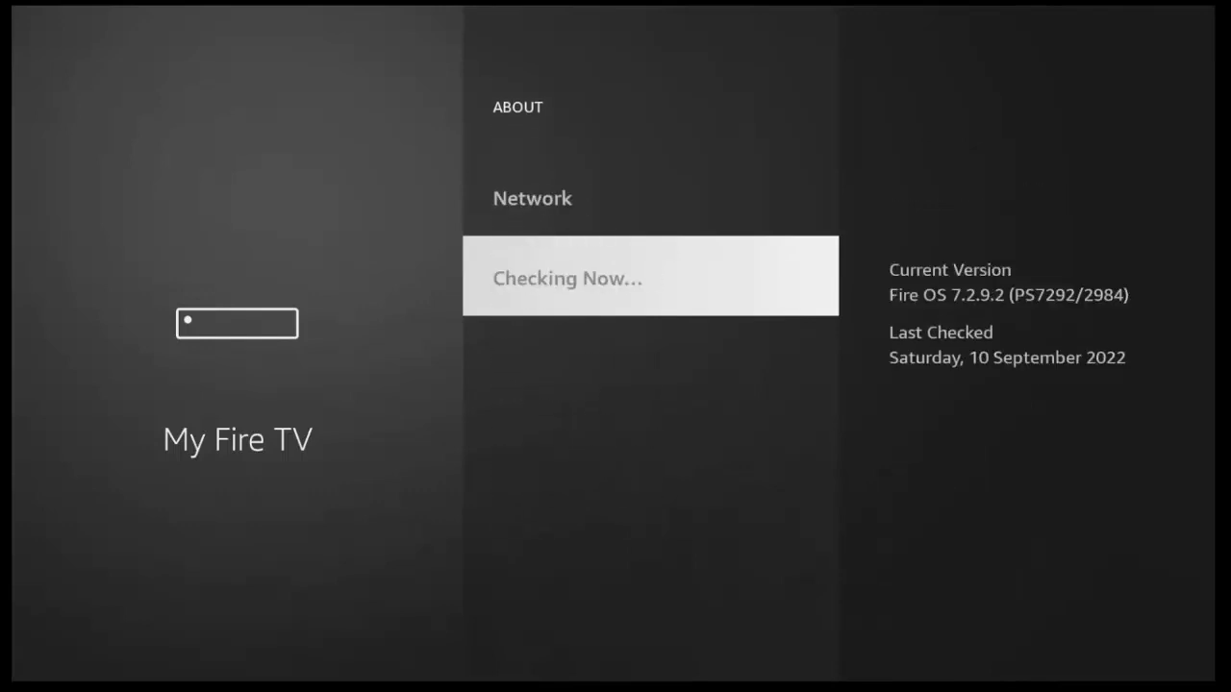
key(Return)
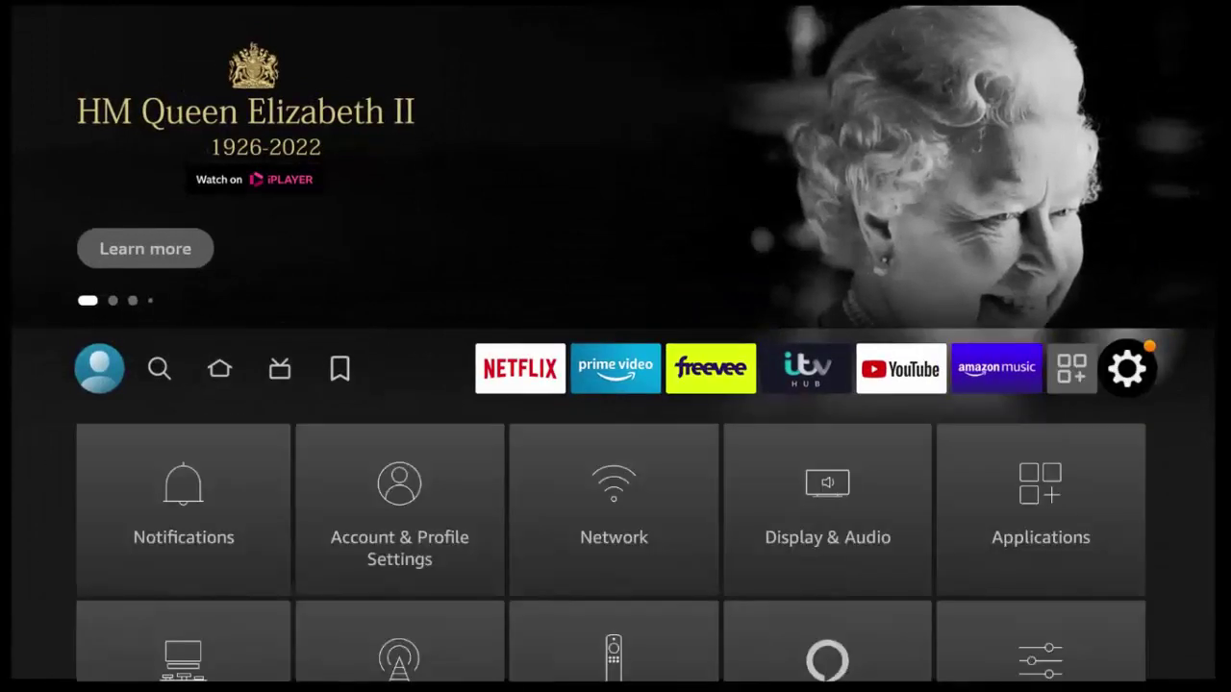
Go back into the About page of My Fire TV and run the update check again
key(Down)
key(Down)
key(Down)
key(Return)
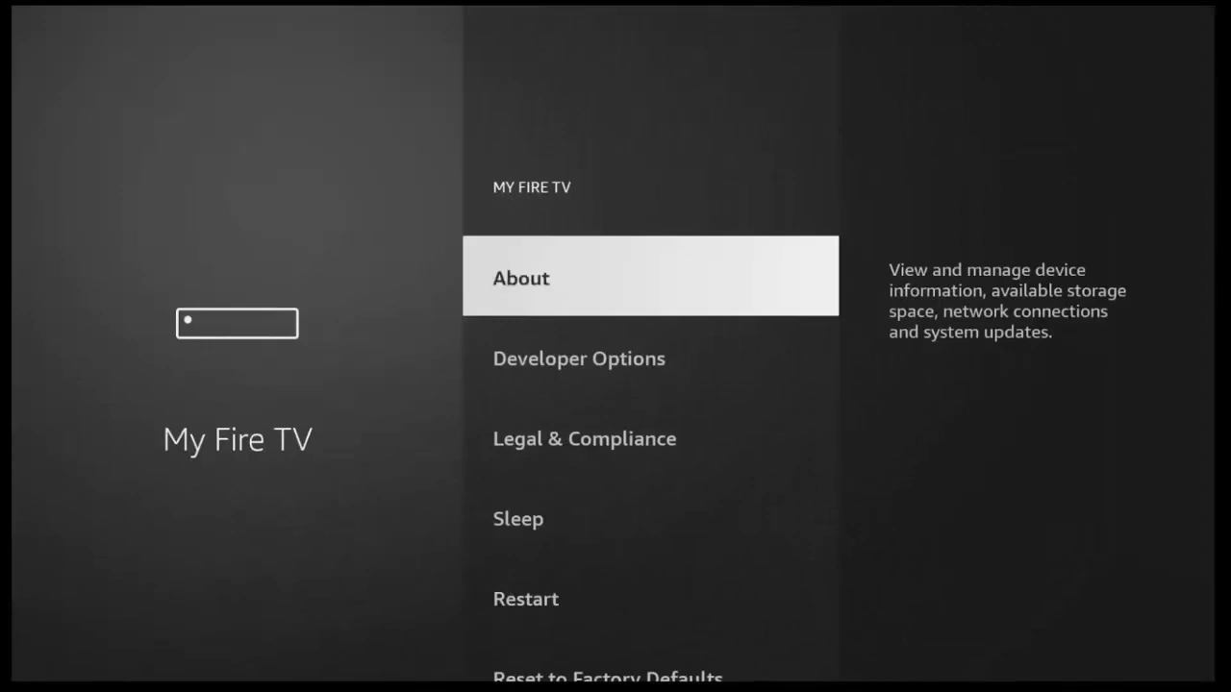
key(Return)
key(Down)
key(Down)
key(Down)
key(Return)
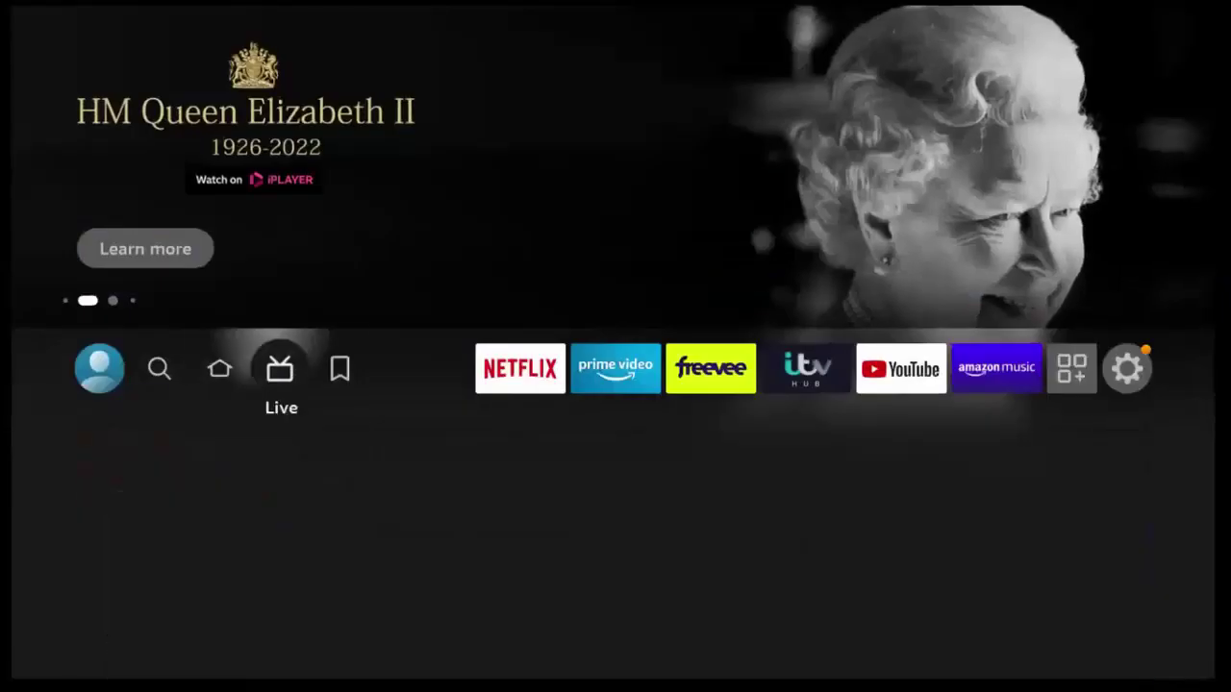
Go from the Live section of the home screen to the Settings section
key(Right)
key(Right)
key(Right)
key(Right)
key(Right)
key(Right)
key(Right)
key(Right)
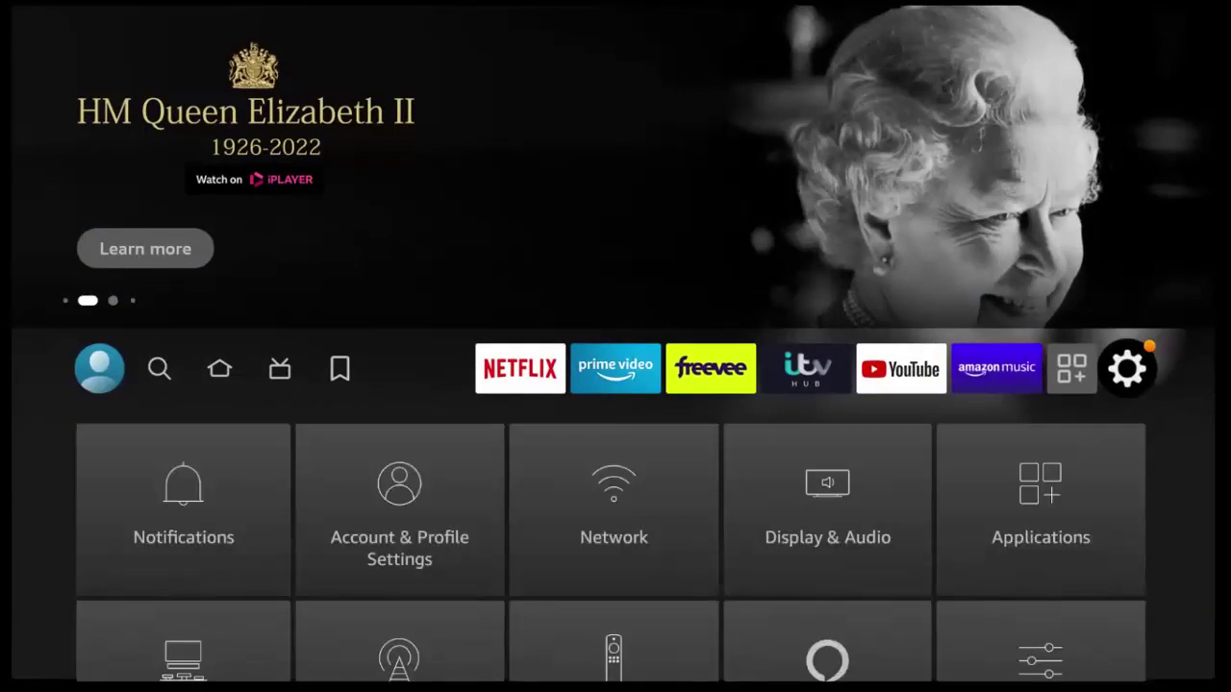
Open My Fire TV, go to About, and check for Fire TV system updates
key(Down)
key(Down)
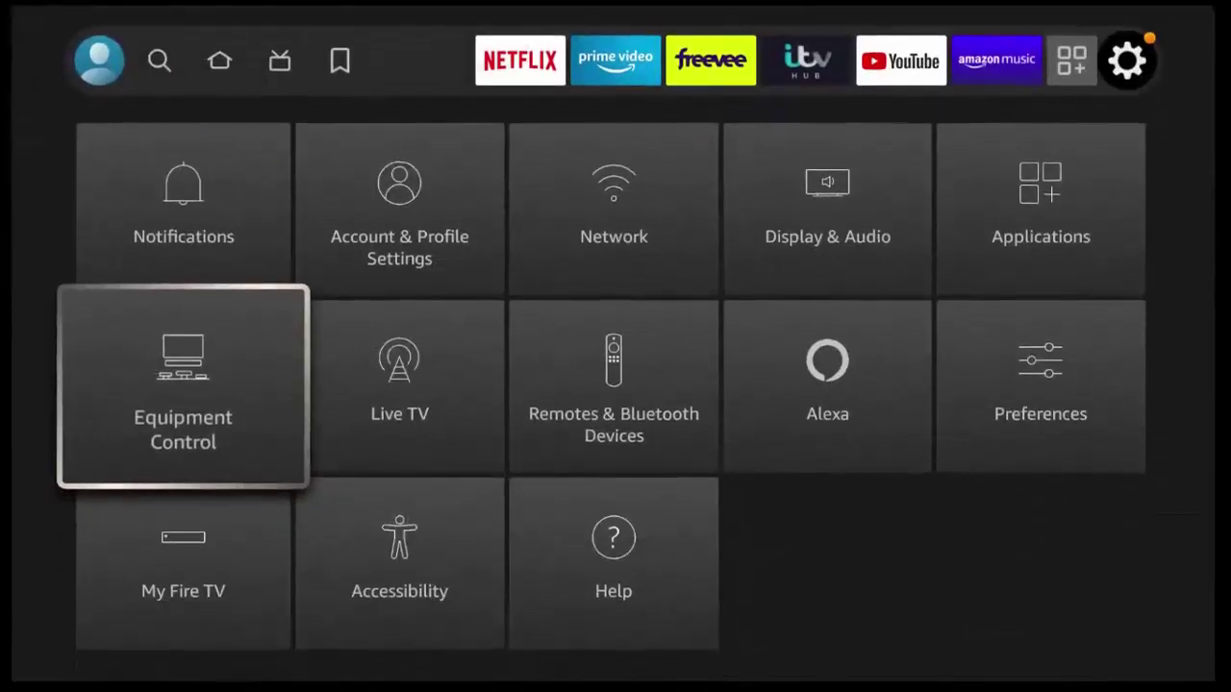
key(Down)
key(Return)
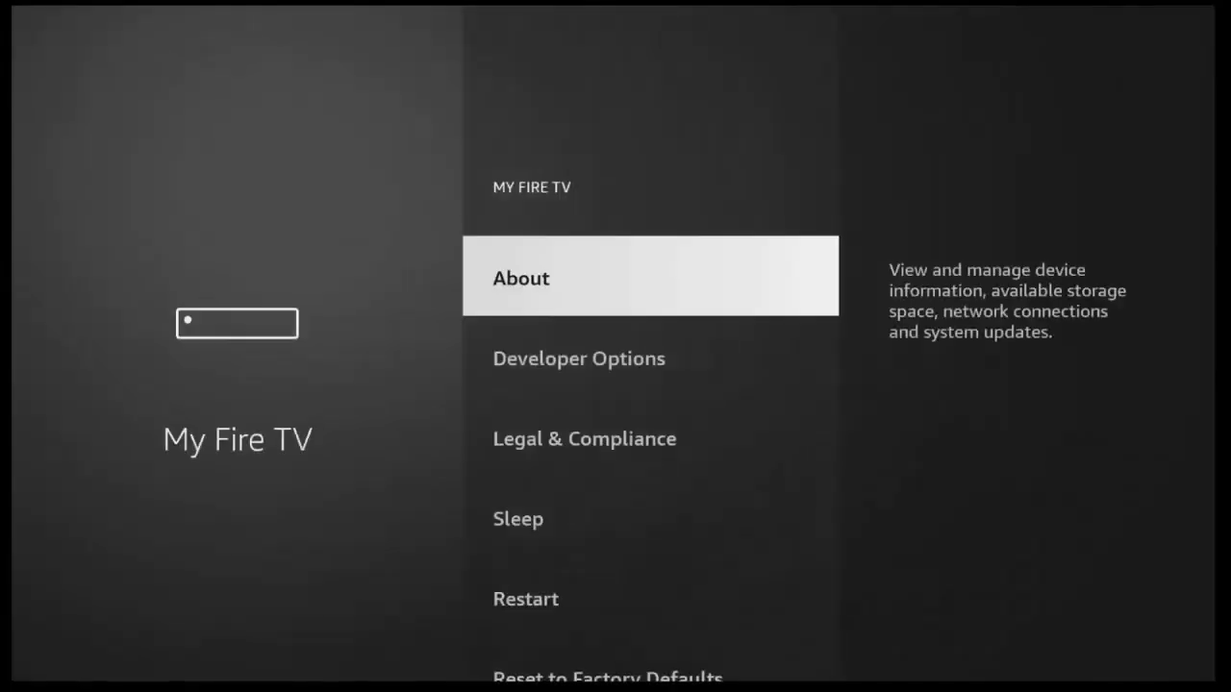
key(Return)
key(Down)
key(Return)
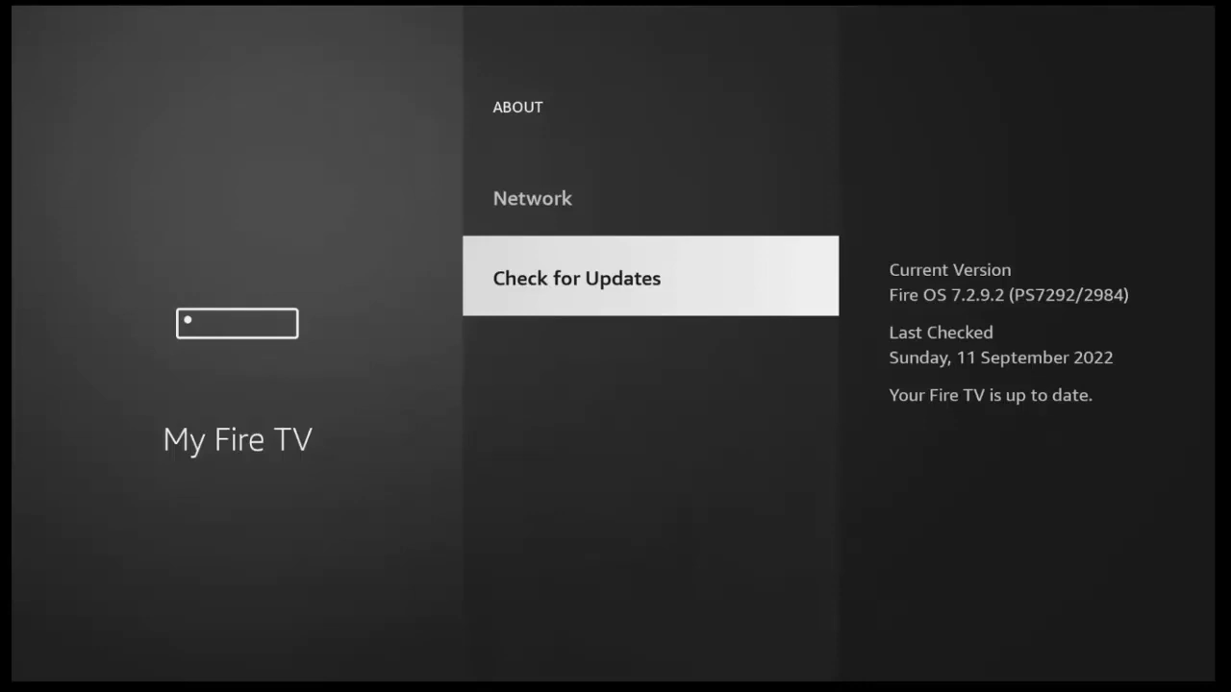
Leave the update page for the home screen and go to the Settings section
key(Home)
key(Home)
key(Right)
key(Right)
key(Right)
key(Right)
key(Right)
key(Right)
key(Right)
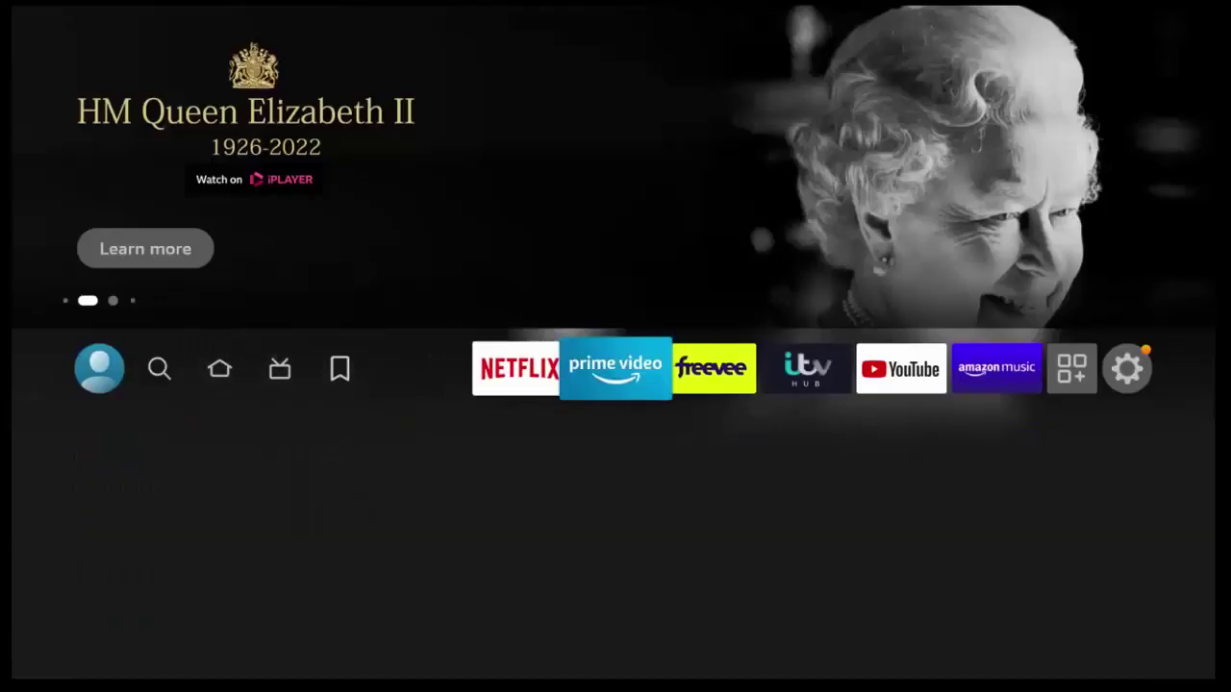
key(Right)
key(Right)
key(Right)
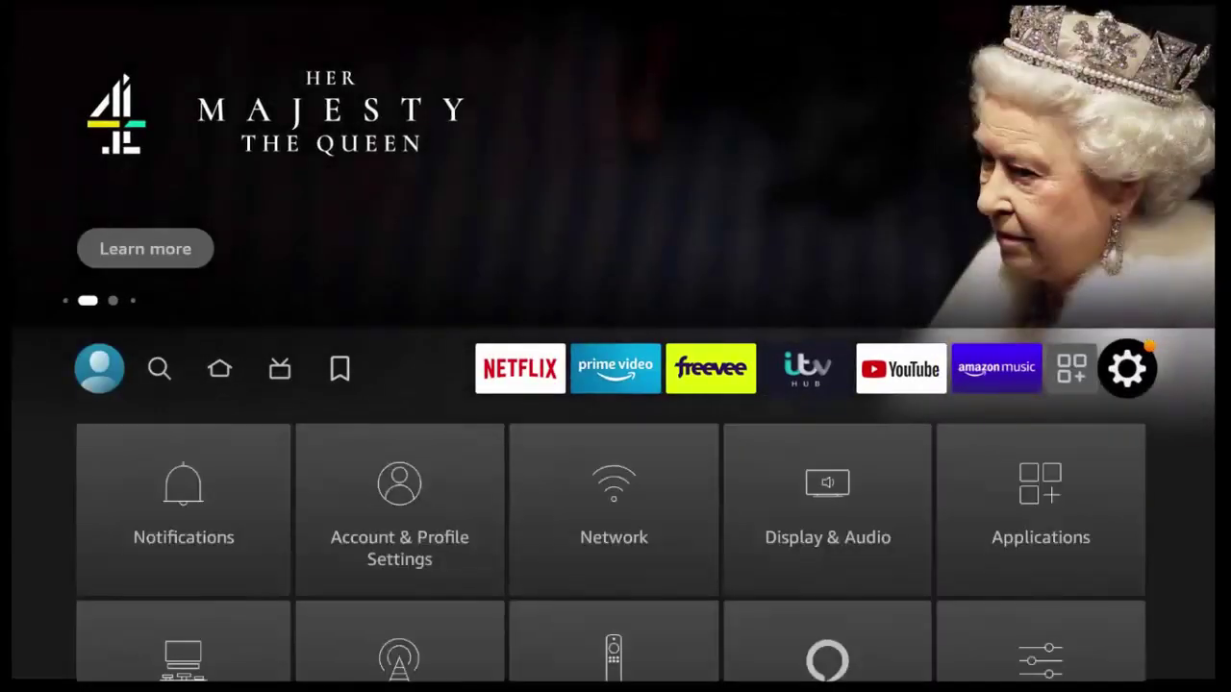
Open the Manage Installed Applications list in the Applications settings
key(Down)
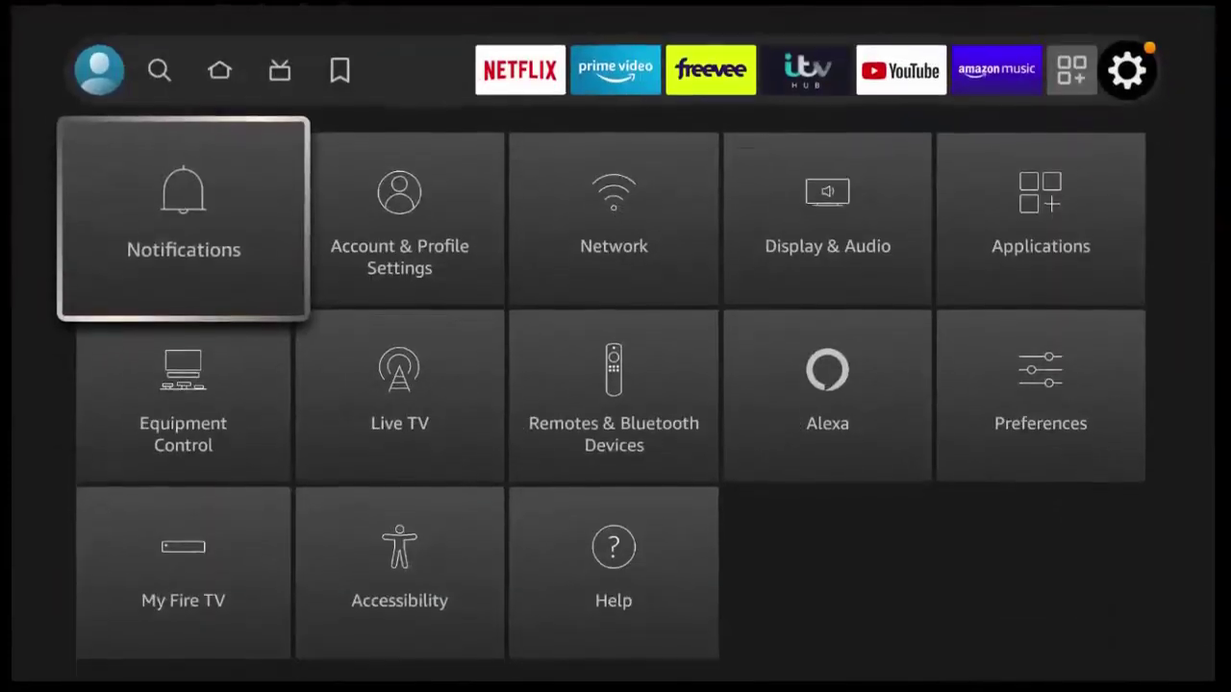
key(Right)
key(Right)
key(Right)
key(Right)
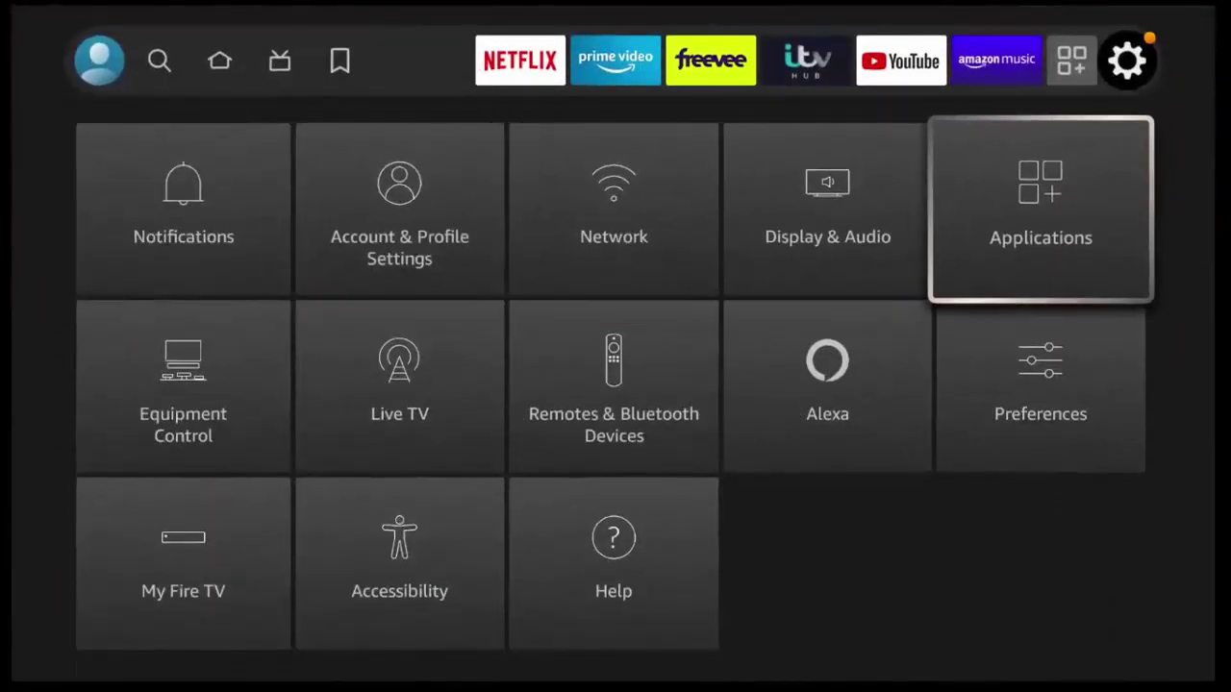
key(Return)
key(Down)
key(Down)
key(Down)
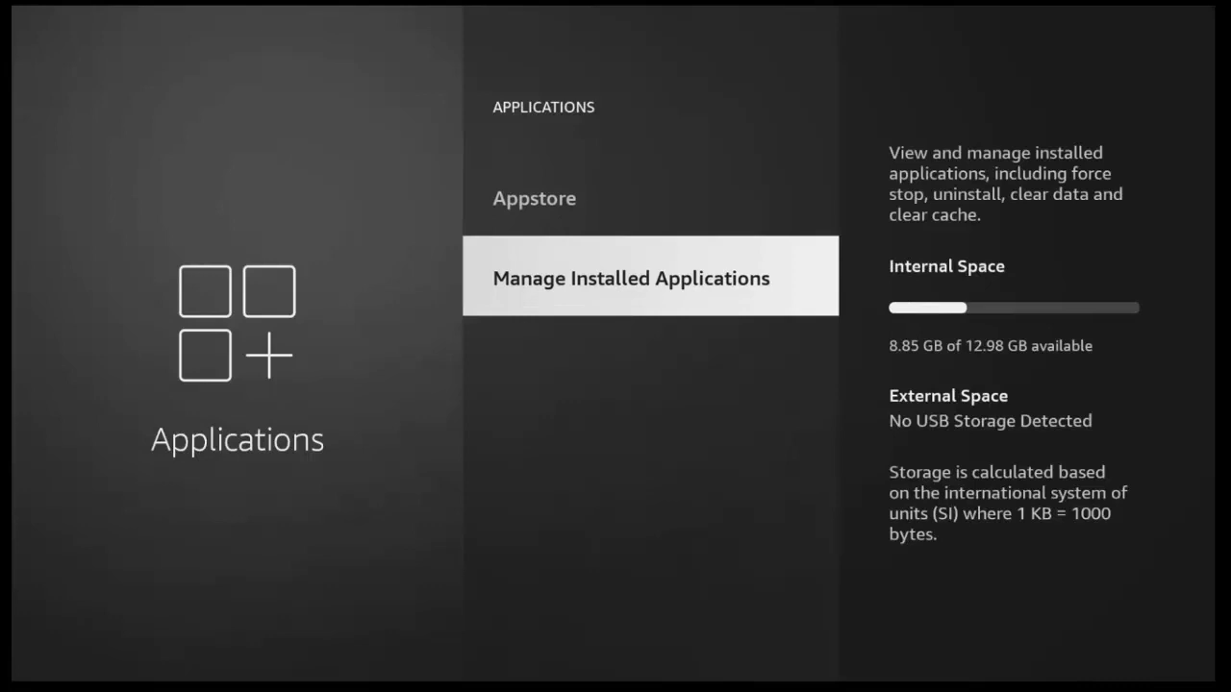
key(Return)
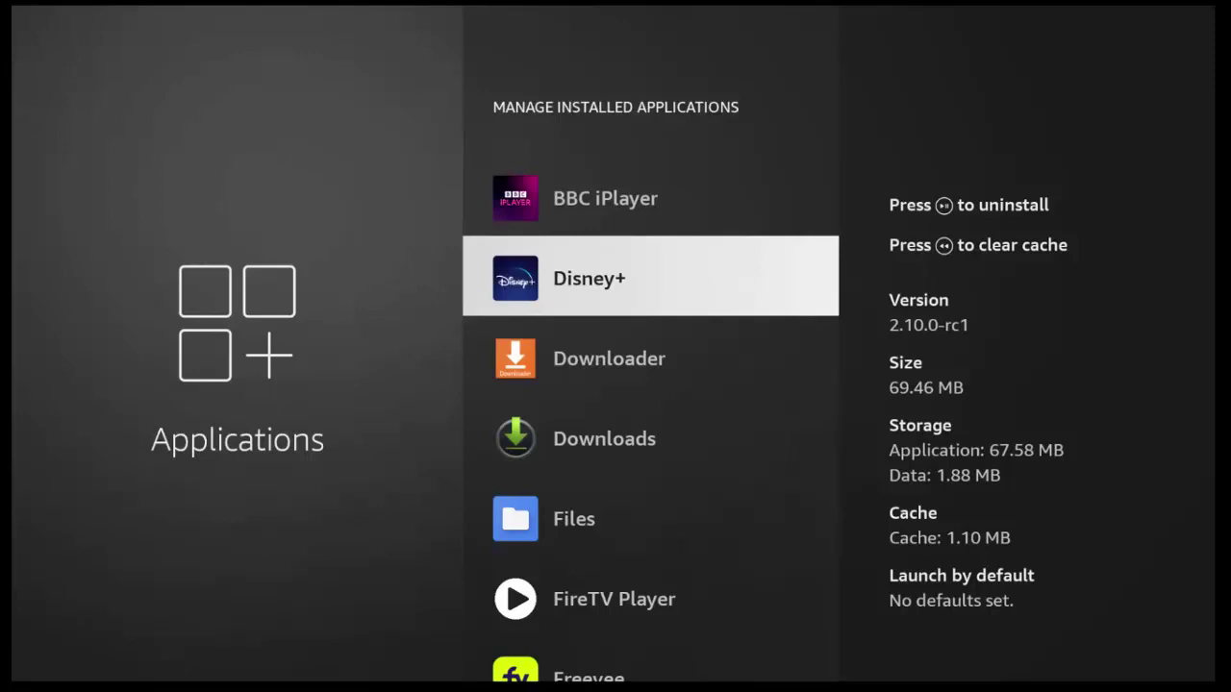
Open the Disney+ application's management options and force stop the app
key(Return)
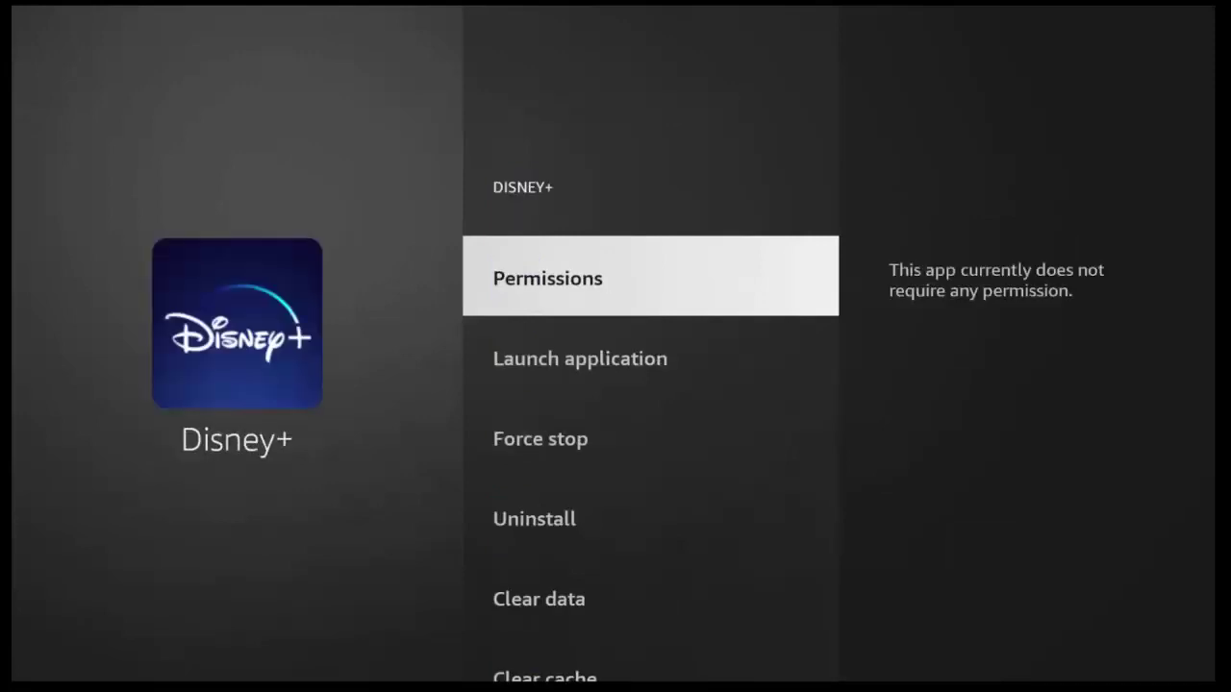
key(Down)
key(Down)
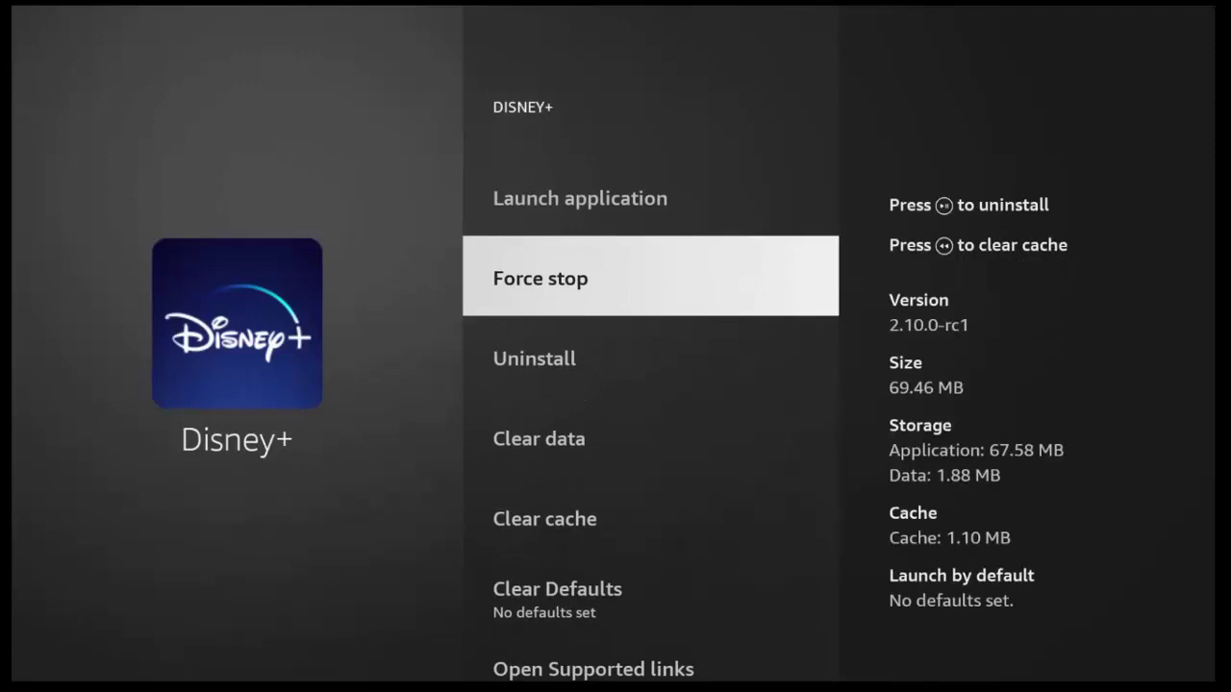
key(Return)
Clear all application data for Disney+ and confirm the deletion
key(Down)
key(Down)
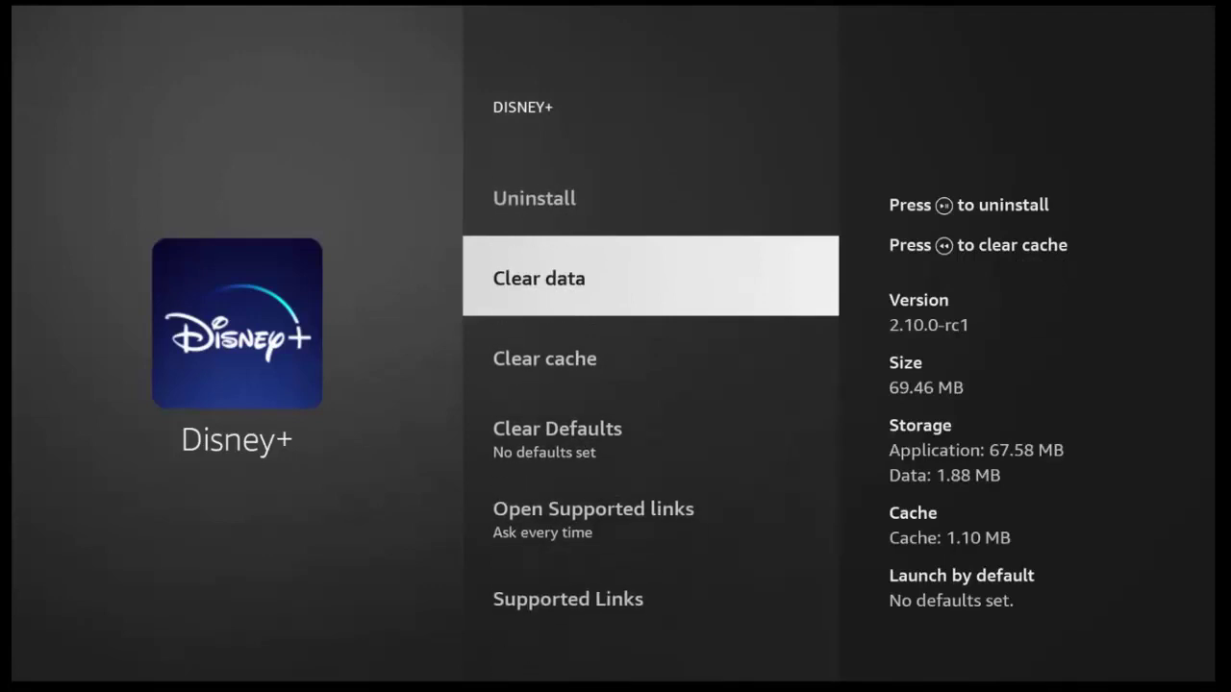
key(Return)
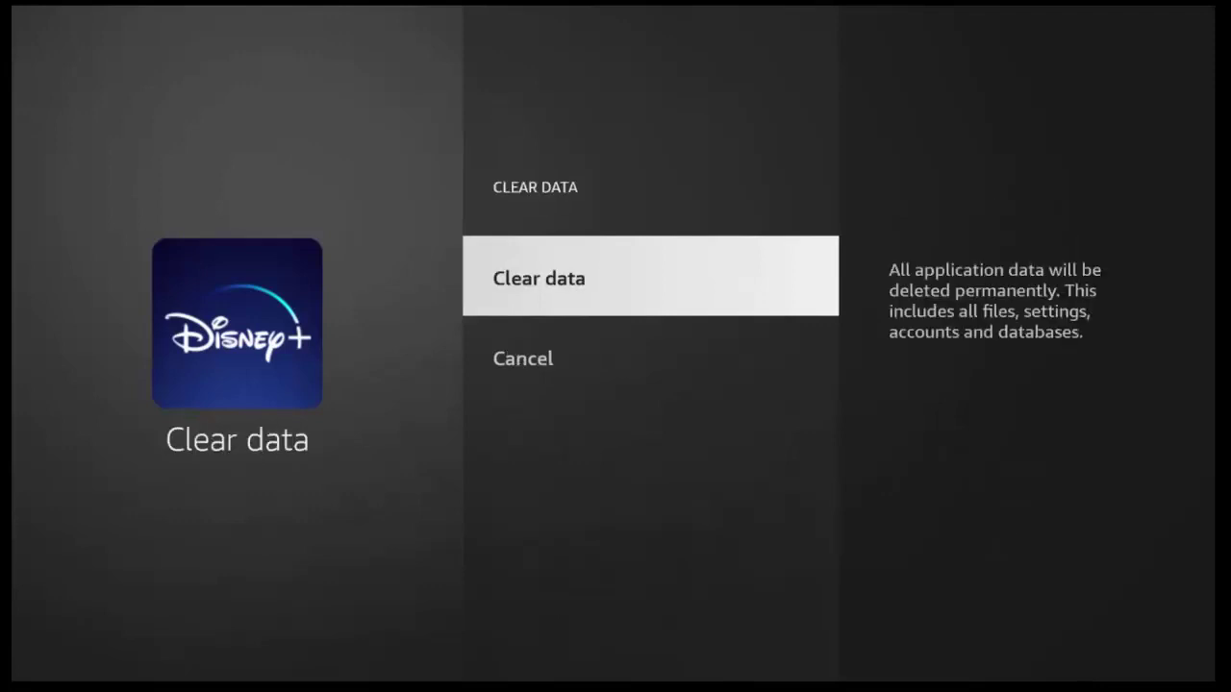
key(Return)
Clear the Disney+ cache and move the selection to the Launch application option
key(Down)
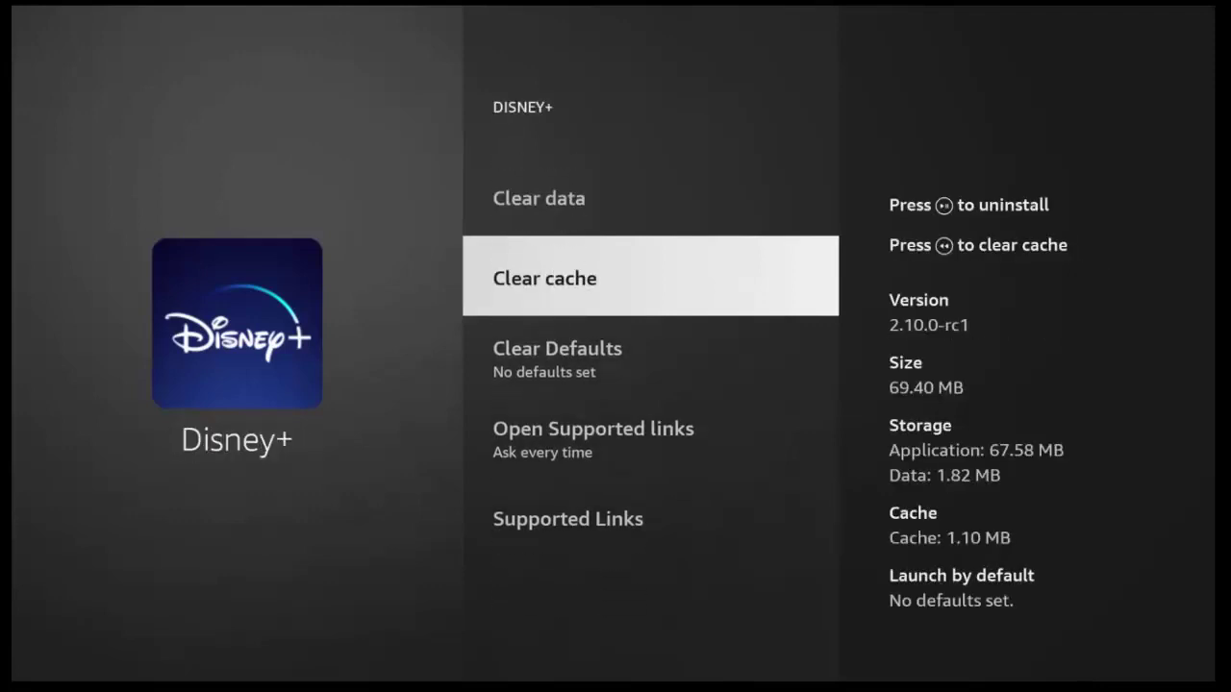
key(Return)
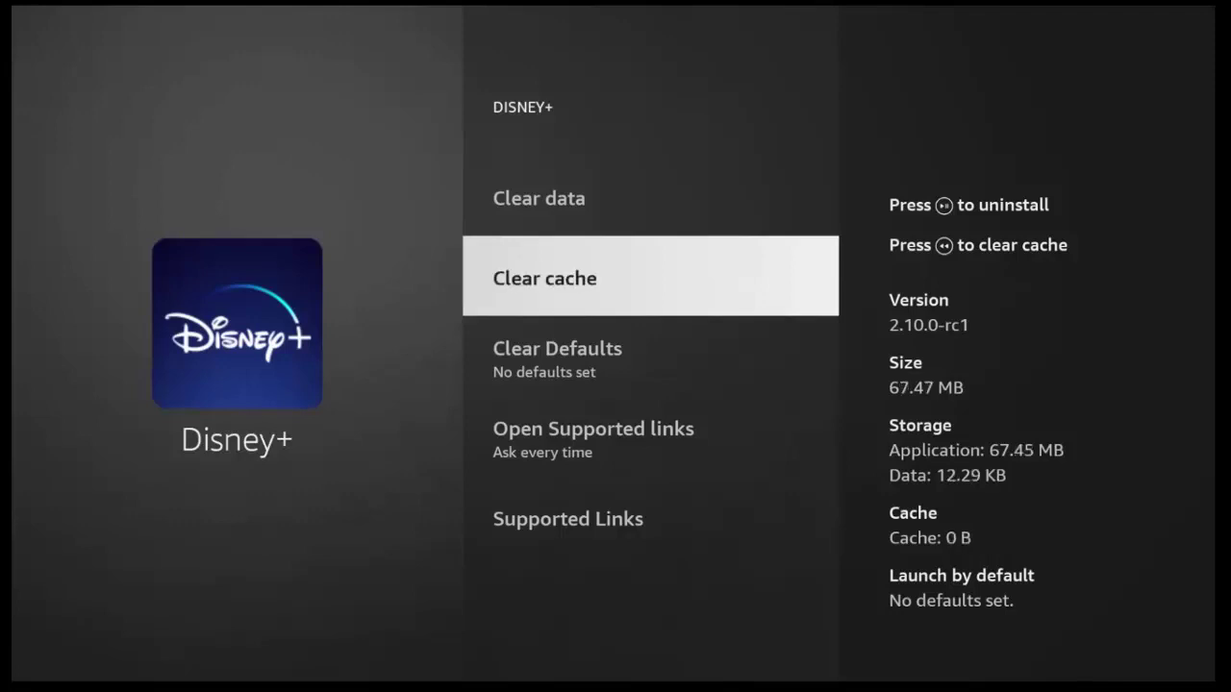
key(Up)
key(Up)
key(Up)
key(Up)
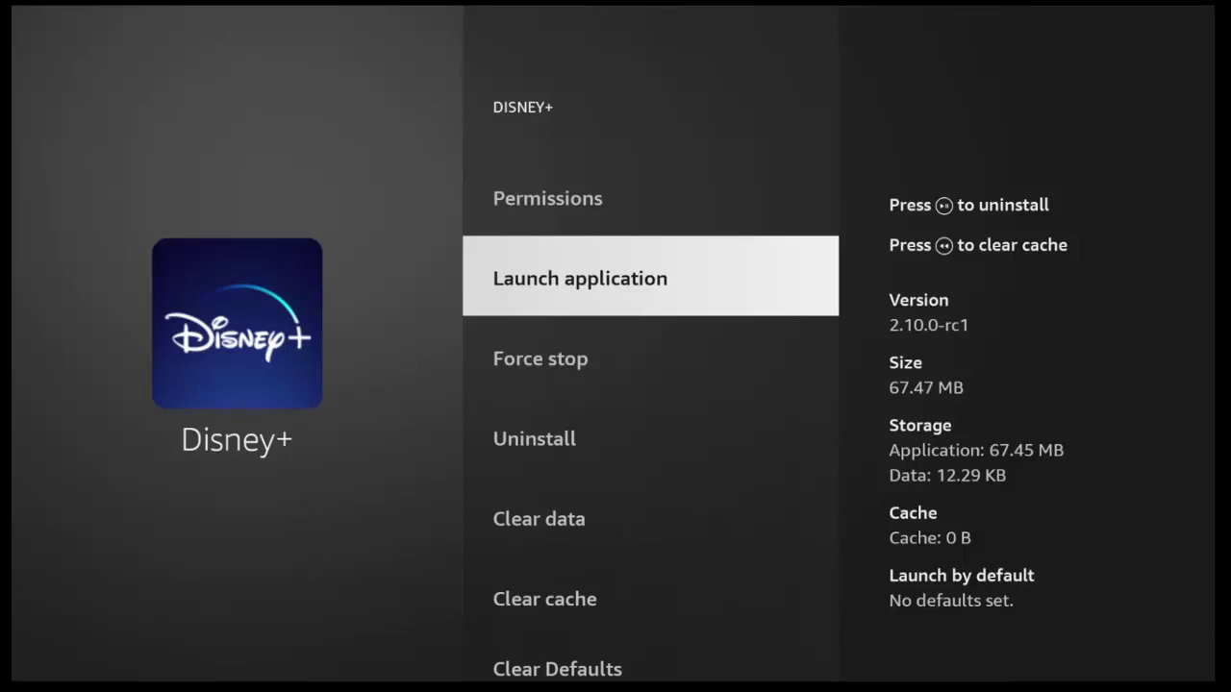
Leave the Disney+ options for the home screen and return to the Settings section
key(Home)
key(Right)
key(Right)
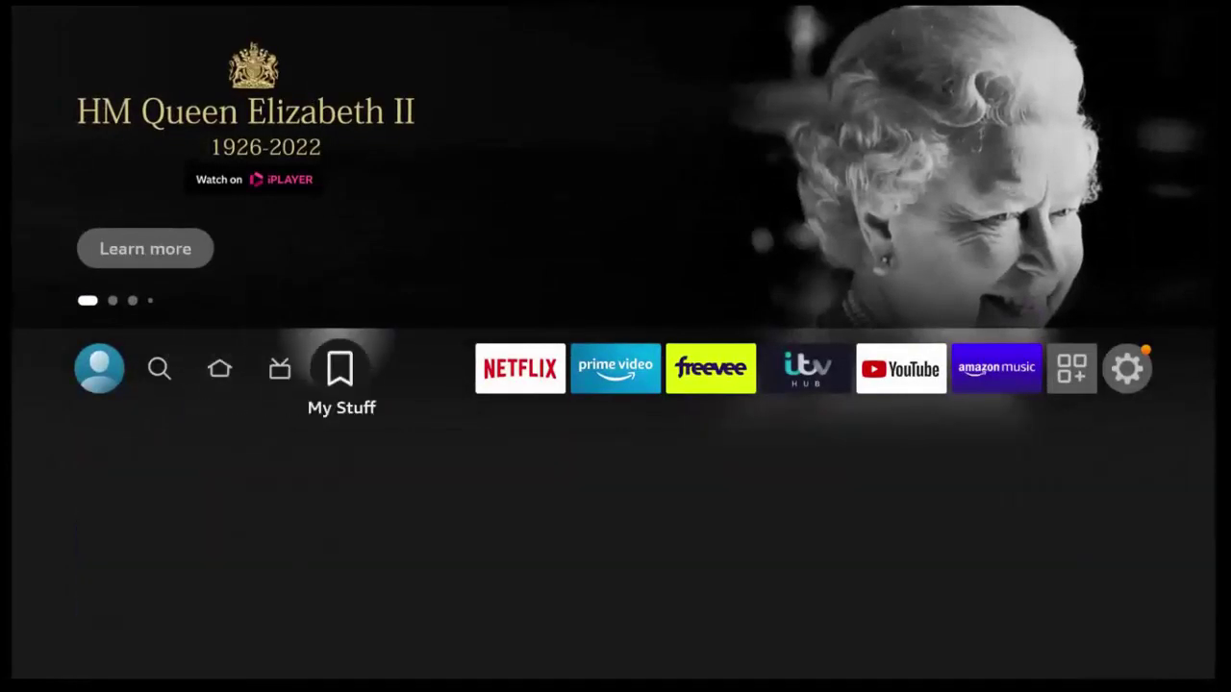
key(Right)
key(Right)
key(Right)
key(Right)
key(Right)
key(Right)
key(Right)
key(Right)
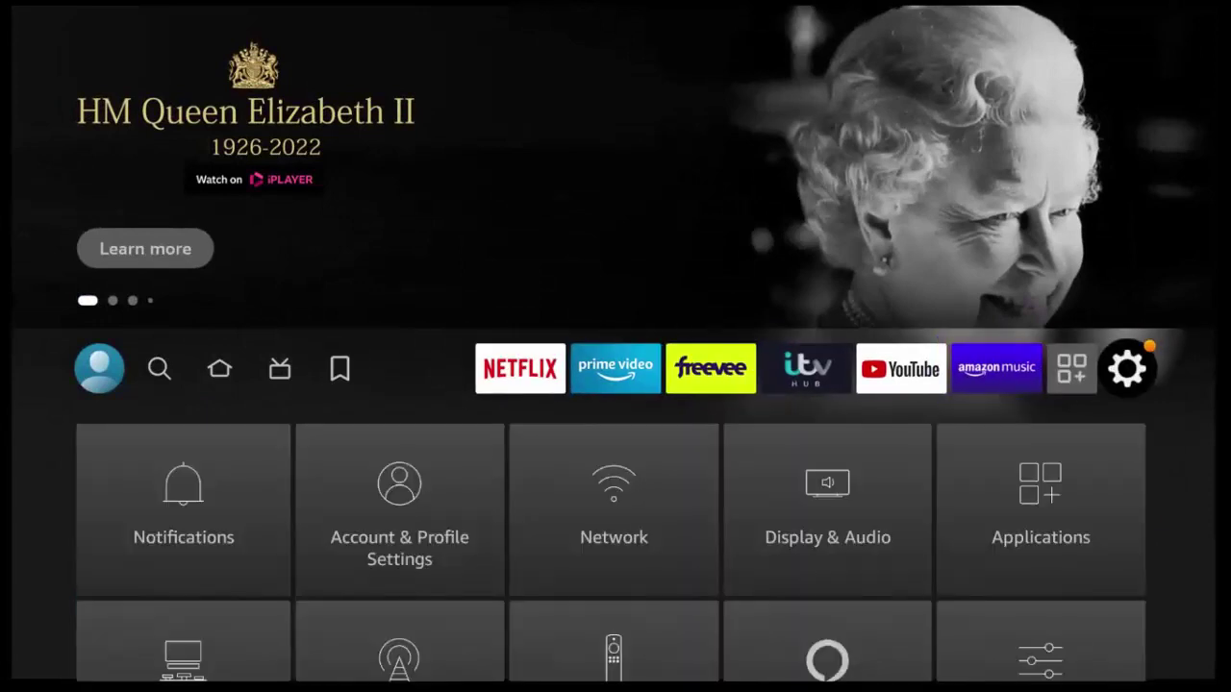
Go to the Applications settings and open the list of installed applications
key(Down)
key(Right)
key(Right)
key(Right)
key(Right)
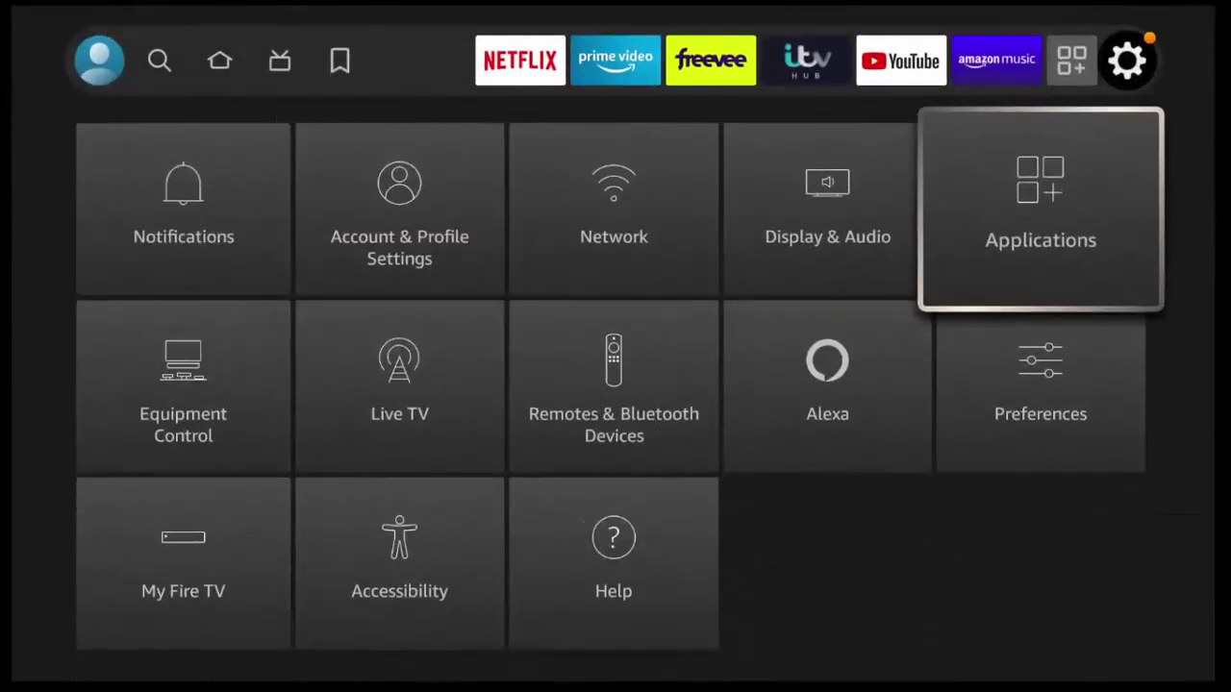
key(Return)
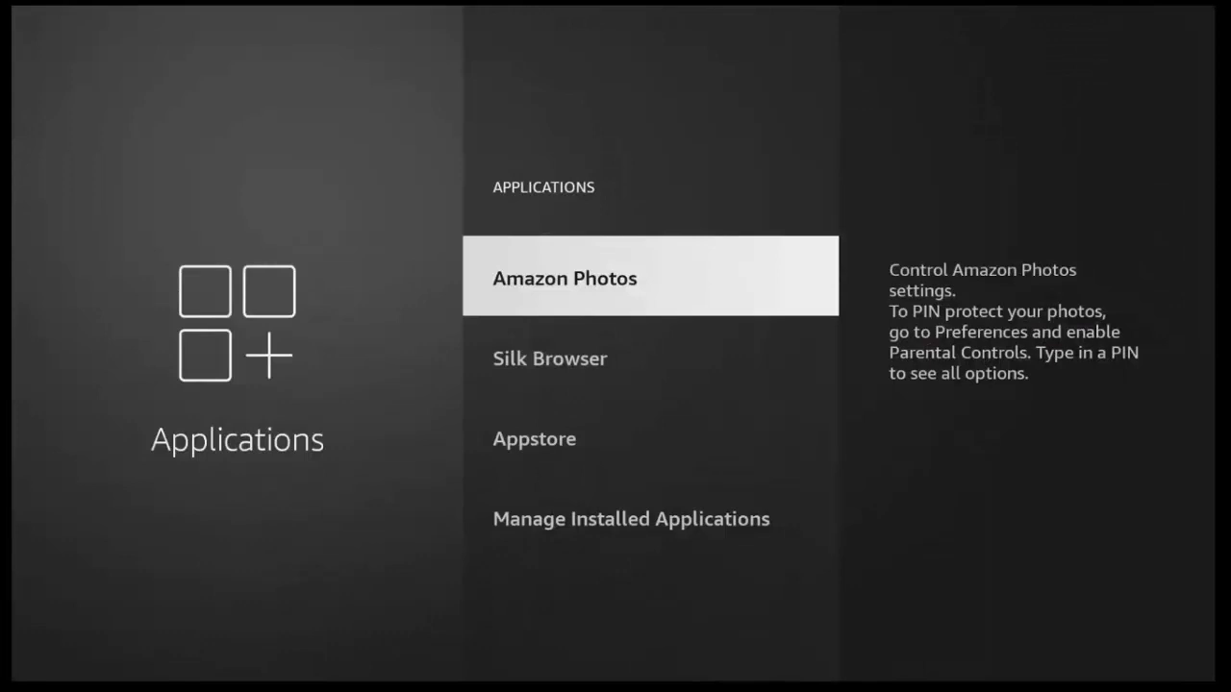
key(Down)
key(Down)
key(Down)
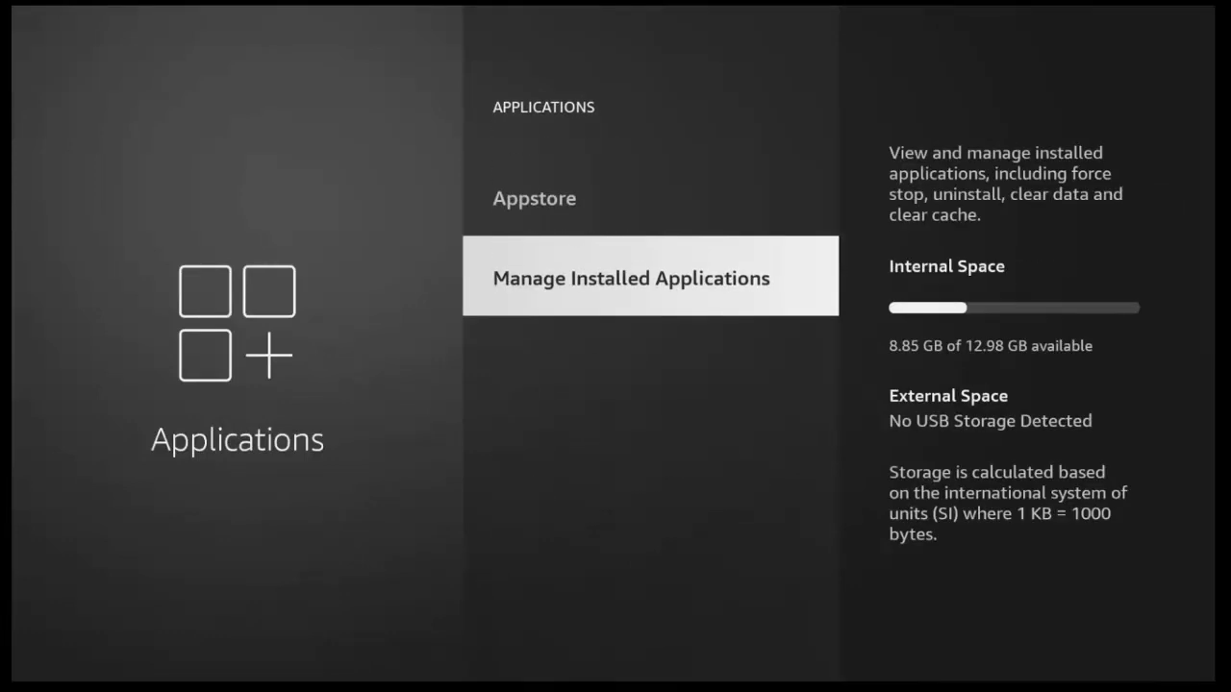
key(Return)
Uninstall the Disney+ application from the Fire TV
key(Down)
key(Down)
key(Down)
key(Down)
key(Down)
key(Down)
key(Down)
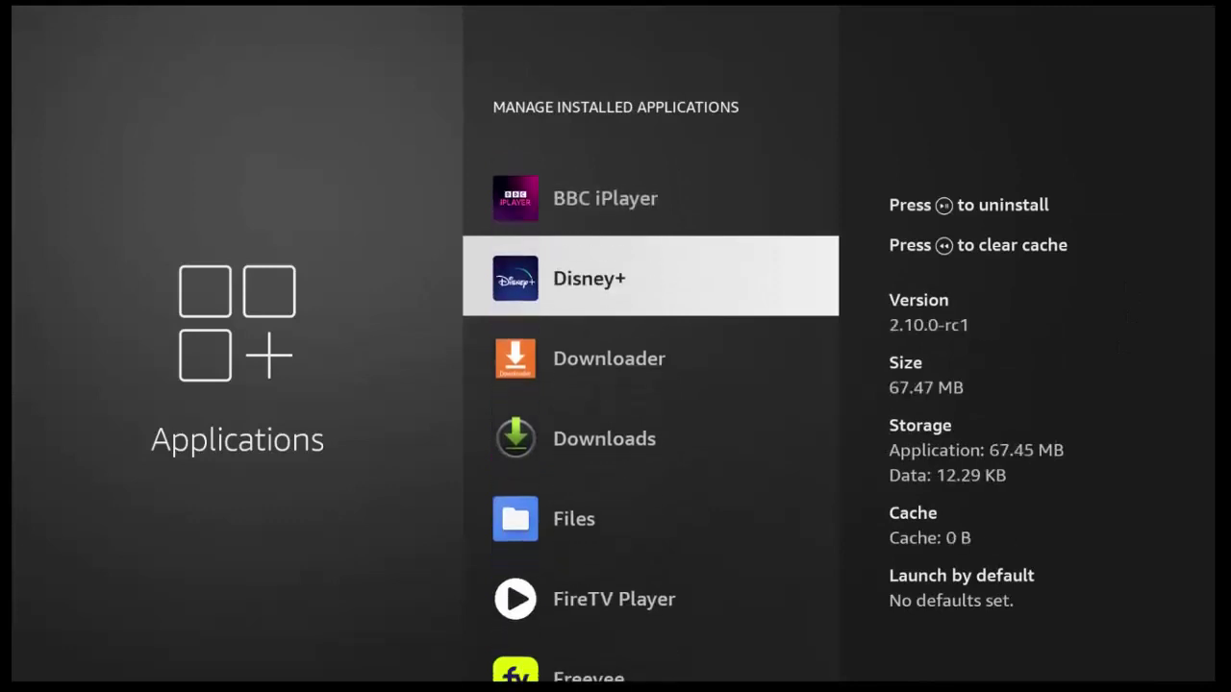
key(Return)
key(Down)
key(Down)
key(Down)
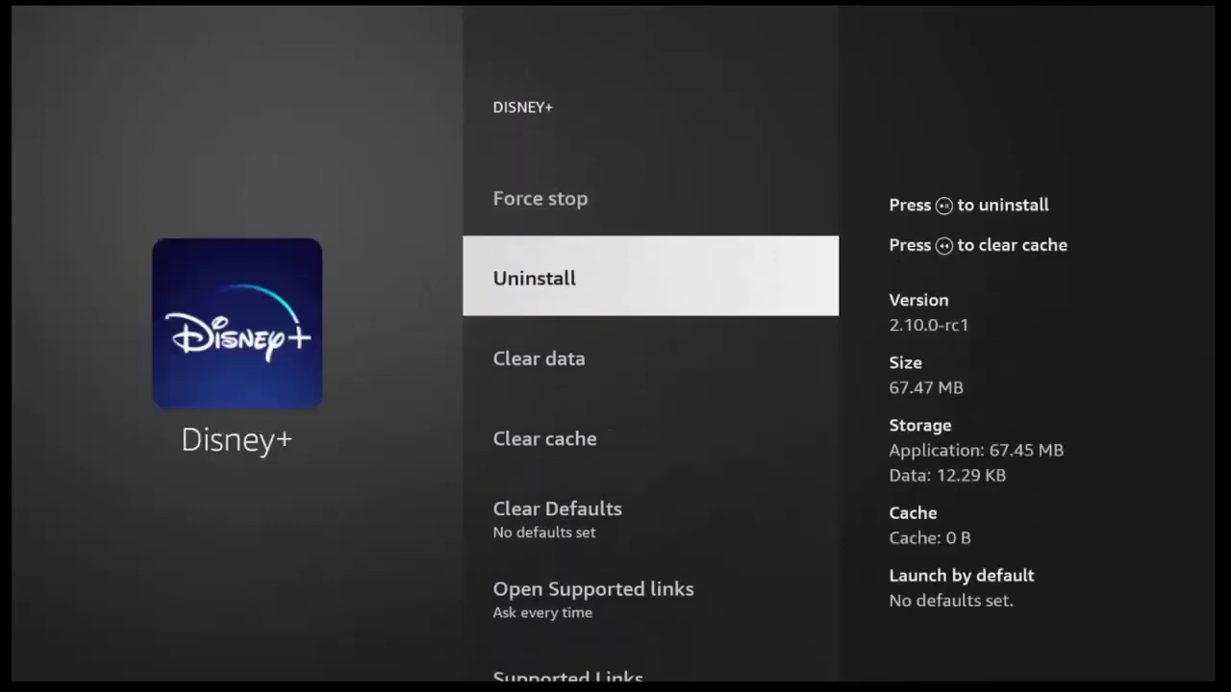
key(Return)
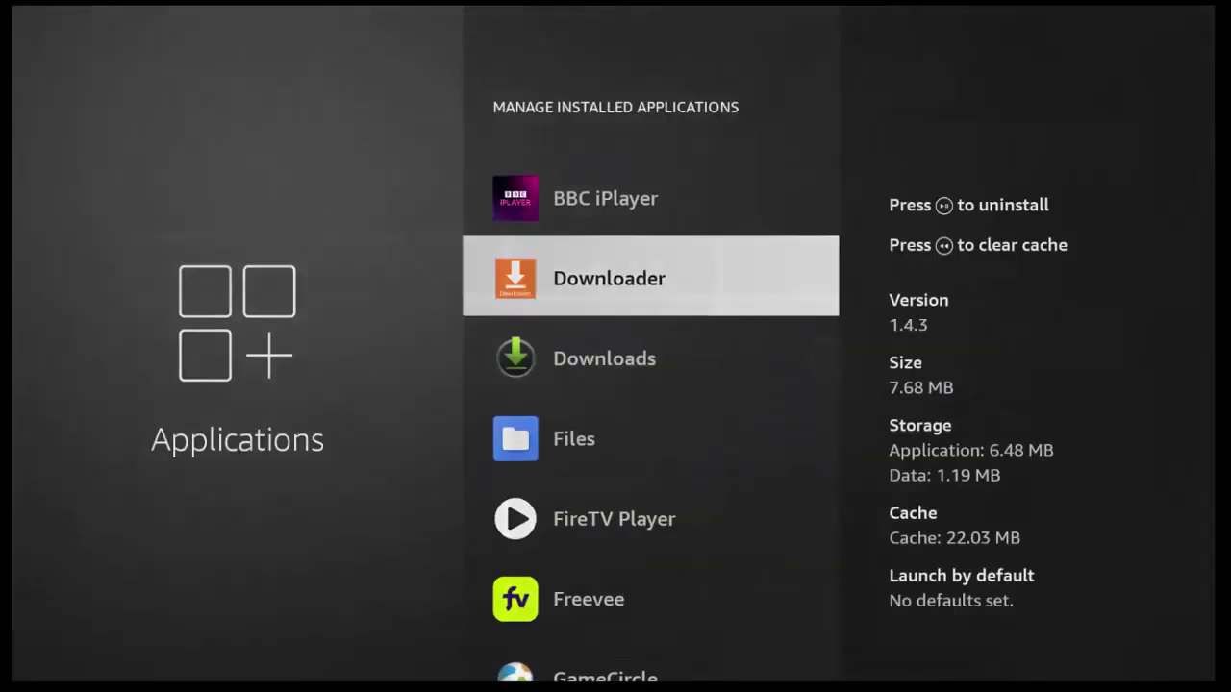
Leave the installed applications list for the home screen and open the search in the Find section
key(Home)
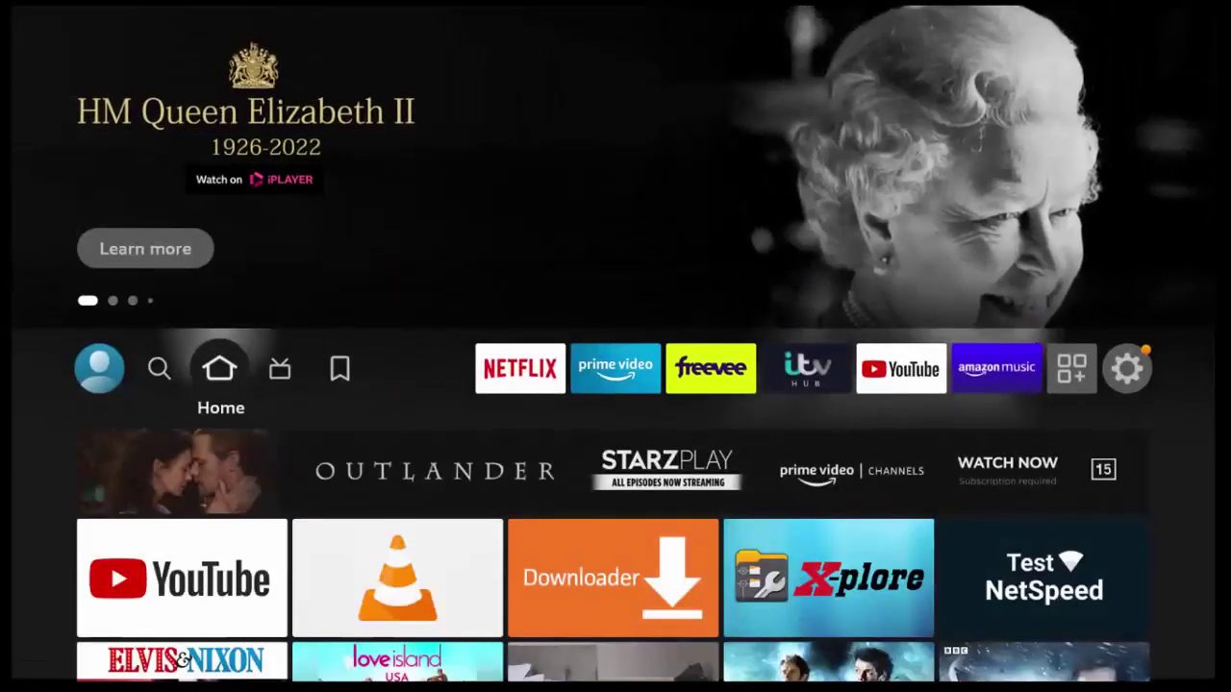
key(Left)
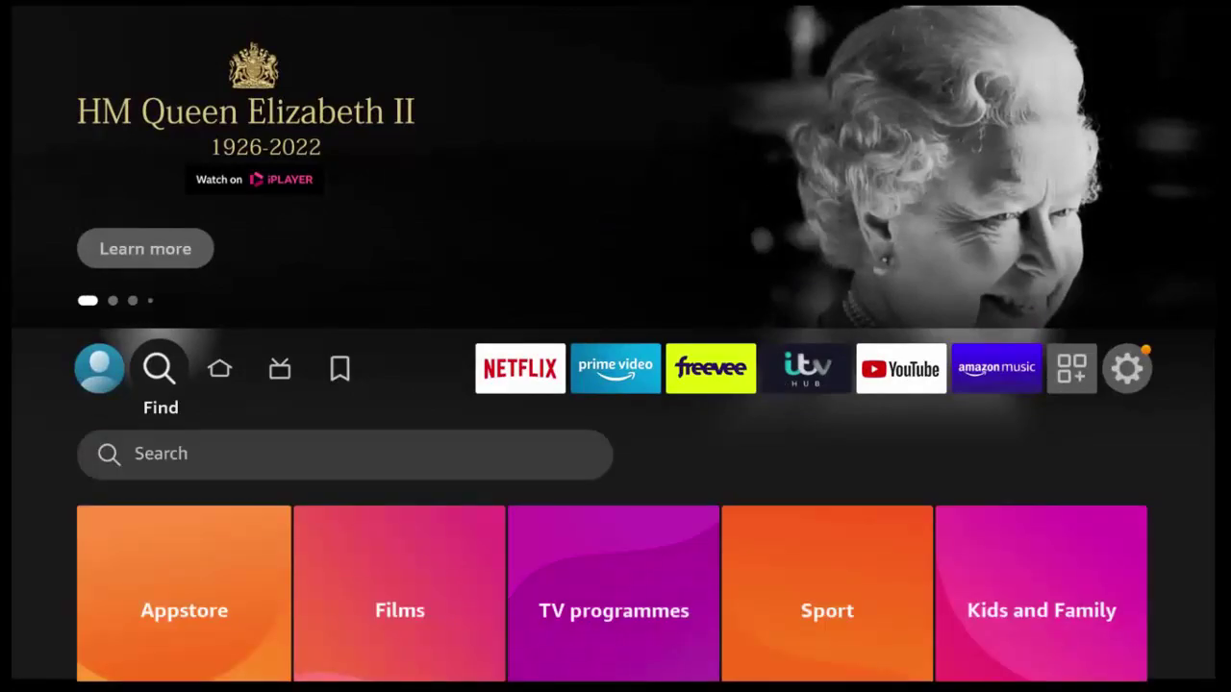
key(Down)
key(Return)
Enter "Dis" as the search term
key(Right)
key(Right)
key(Right)
key(Return)
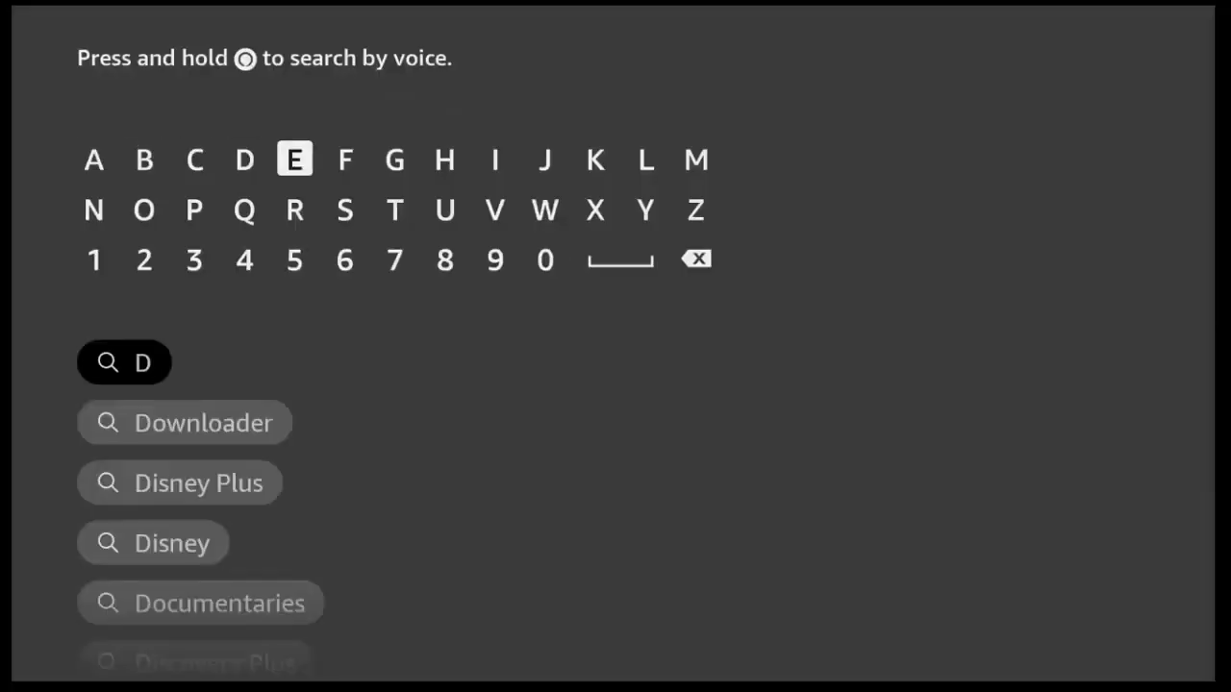
key(Right)
key(Right)
key(Right)
key(Return)
key(Down)
key(Left)
key(Left)
key(Left)
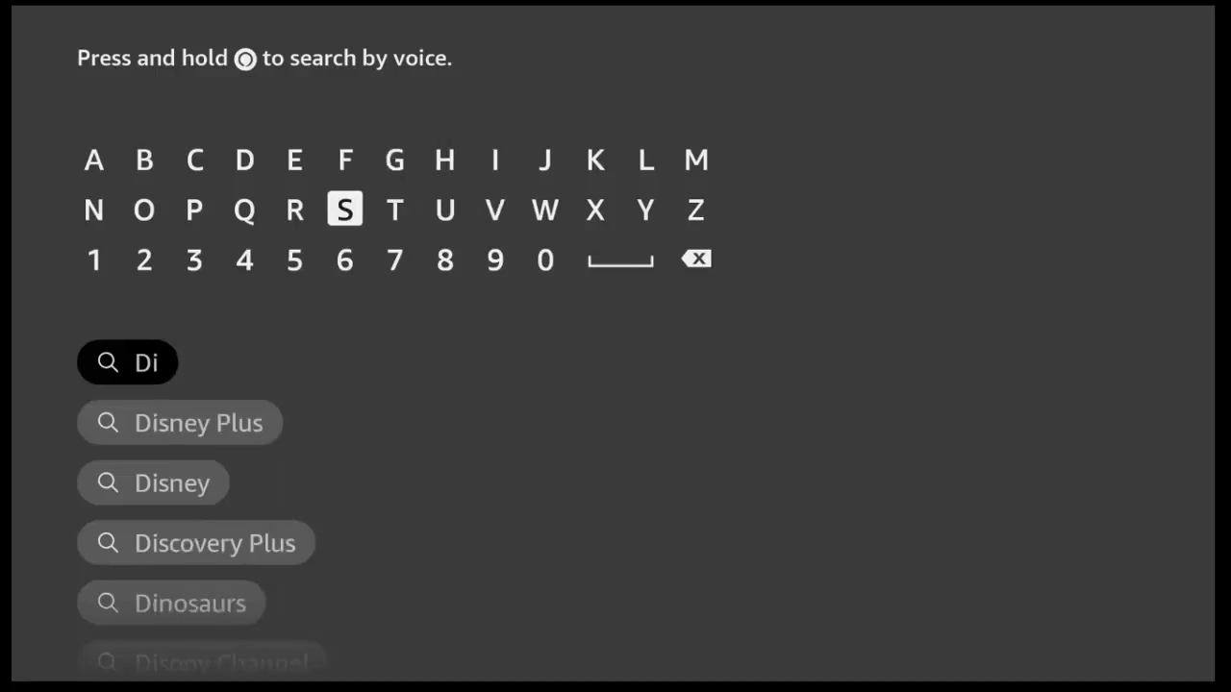
key(Return)
Choose the Disney Plus suggestion and download the Disney+ app from its store page
key(Down)
key(Down)
key(Down)
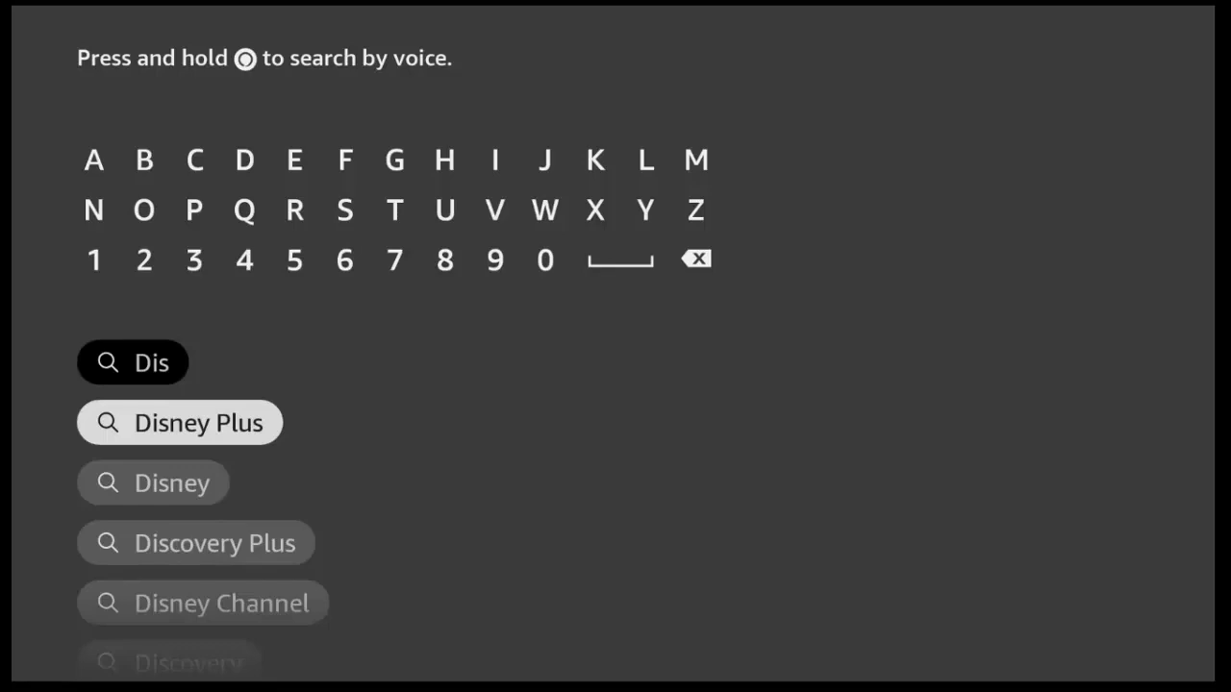
key(Return)
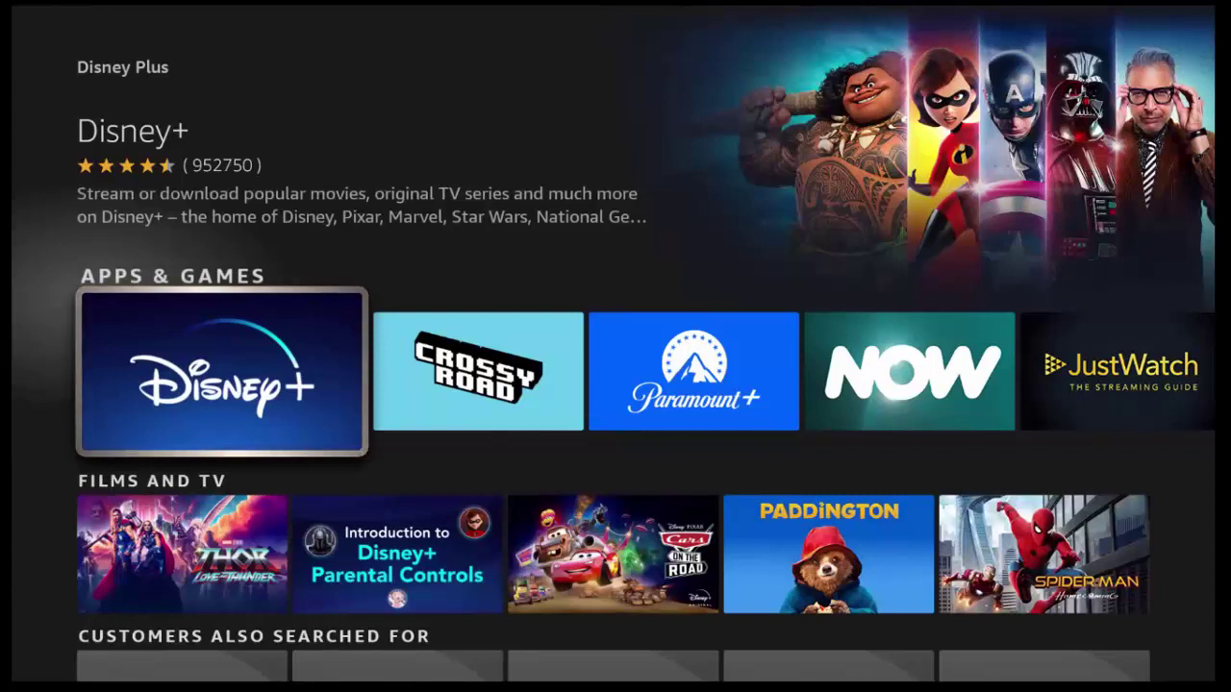
key(Return)
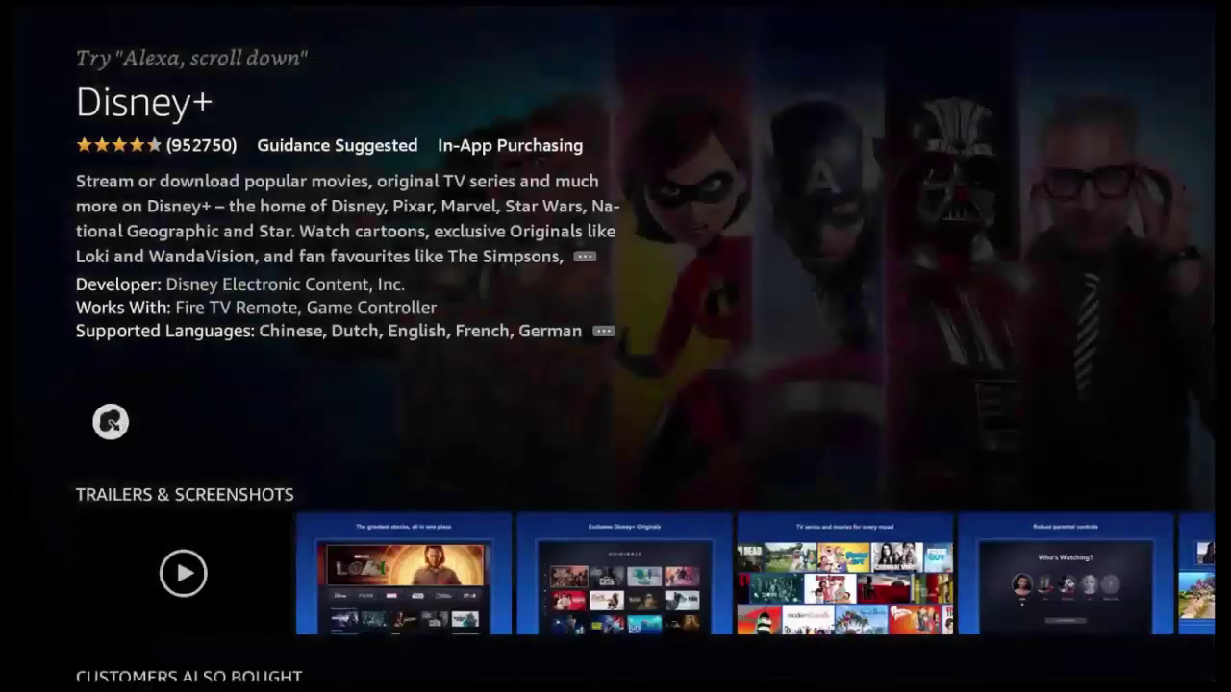
key(Return)
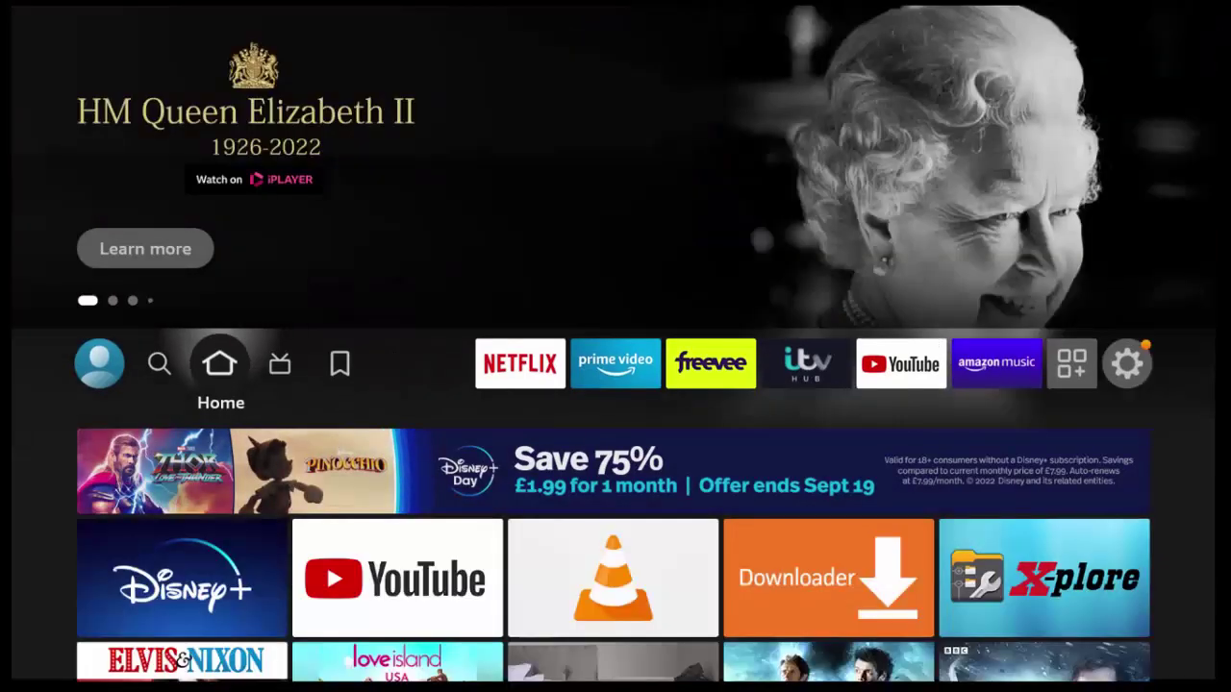
Open the search from the home screen's Find section for a new search
key(Left)
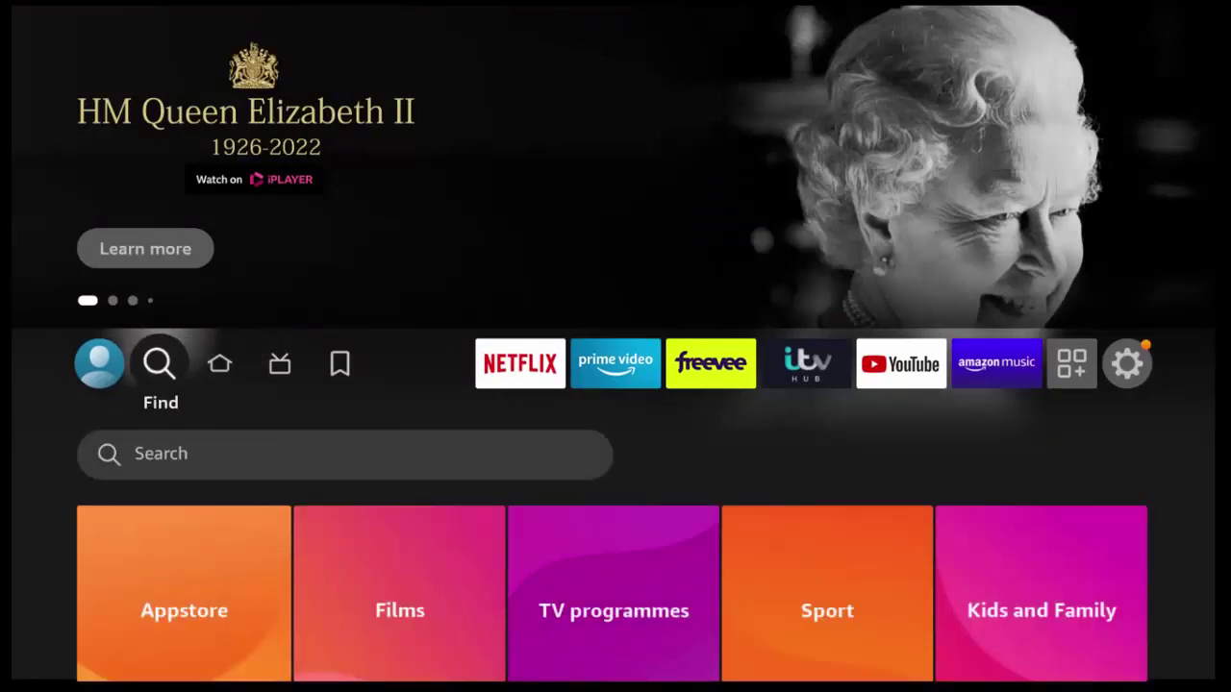
key(Down)
key(Return)
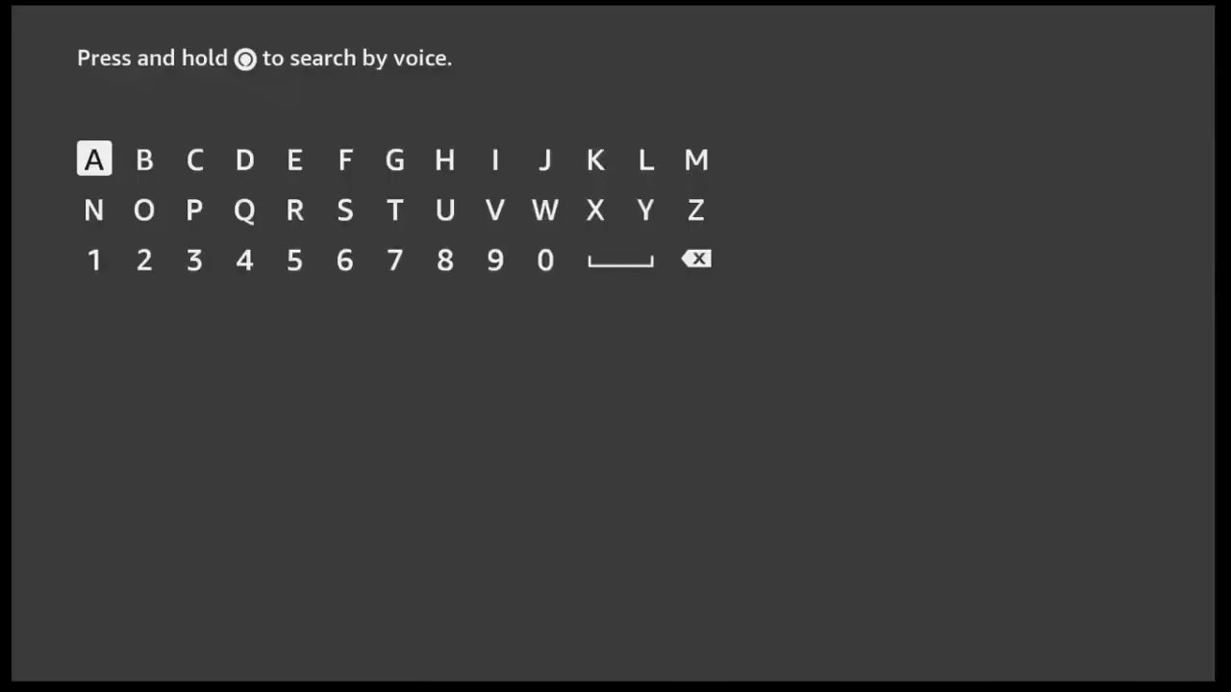
Enter "Test" as the search term
key(Right)
key(Right)
key(Right)
key(Right)
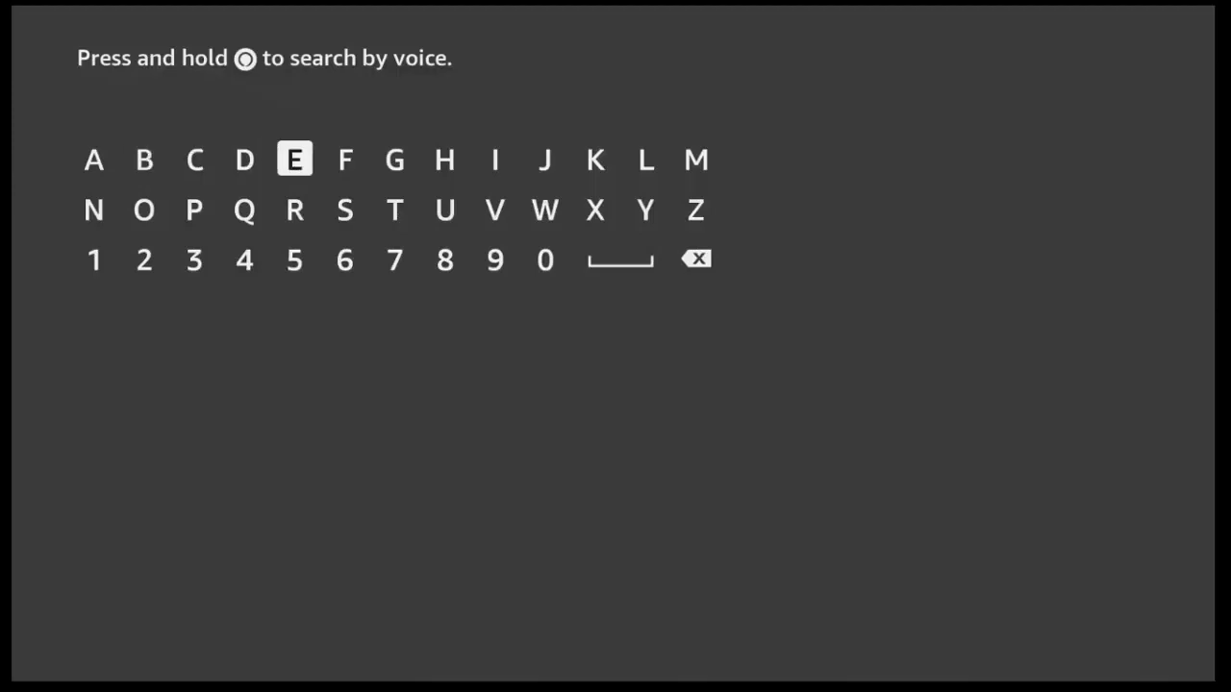
key(Right)
key(Right)
key(Down)
key(Return)
key(Up)
key(Left)
key(Left)
key(Return)
key(Down)
key(Right)
key(Return)
key(Right)
key(Return)
Add a space to the search term and choose the Test Net Speed suggestion
key(Down)
key(Right)
key(Right)
key(Down)
key(Up)
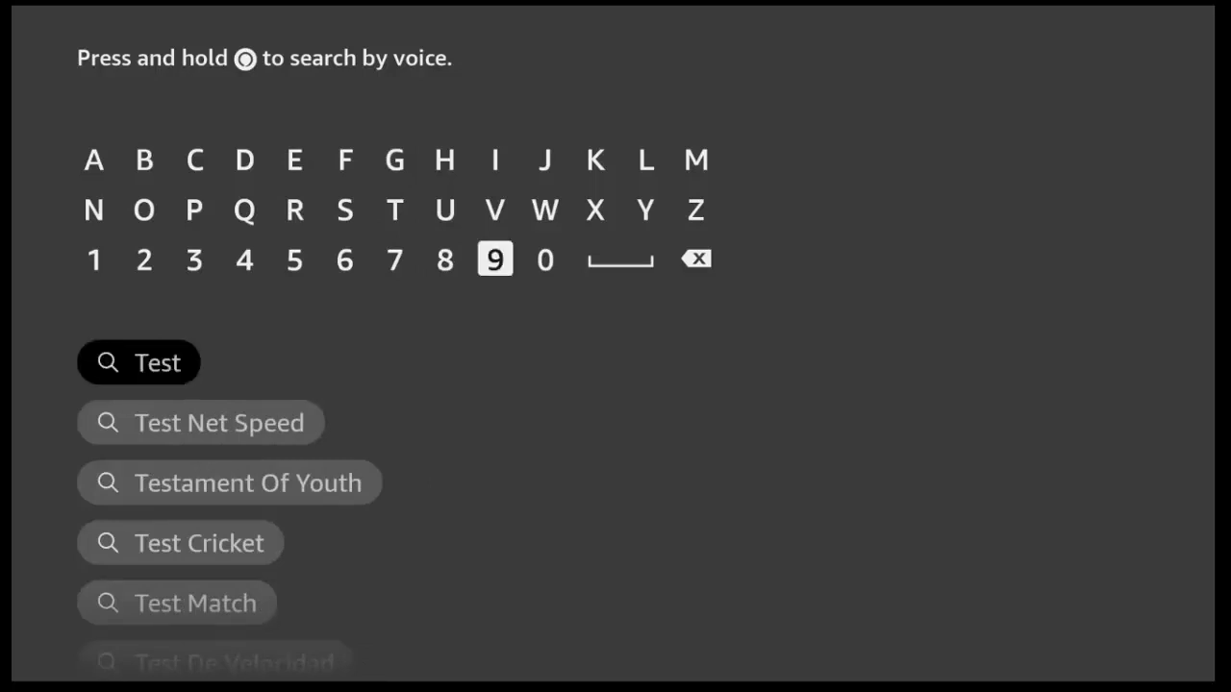
key(Right)
key(Right)
key(Return)
key(Down)
key(Down)
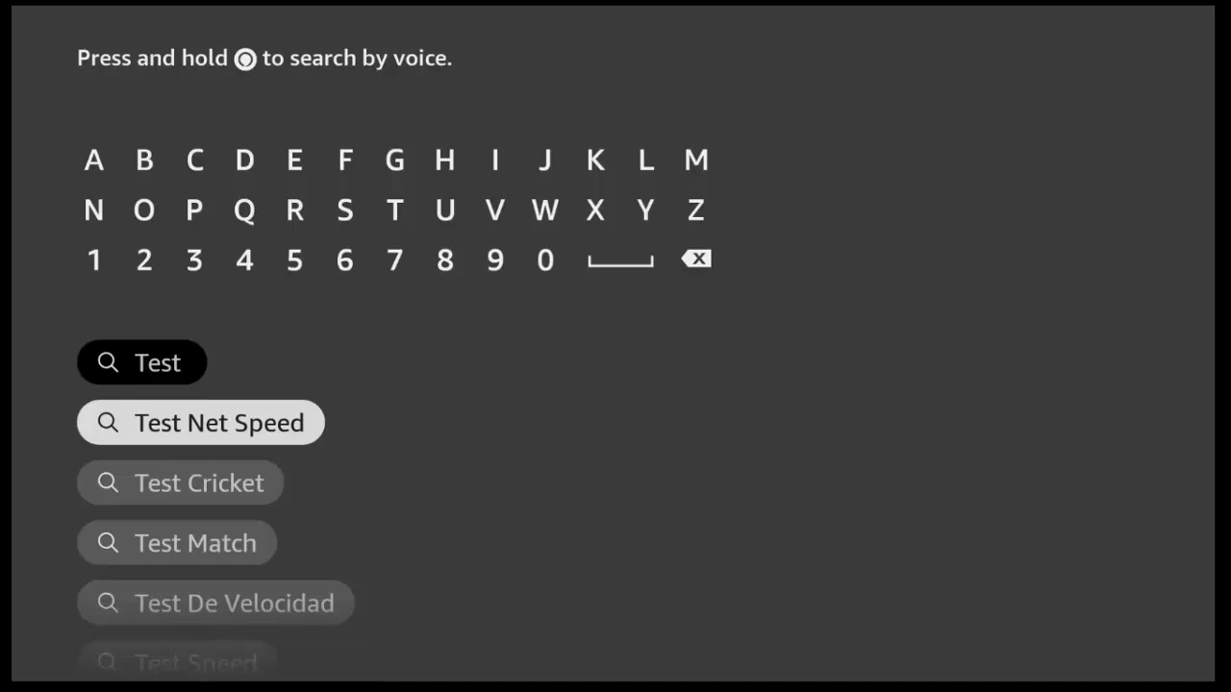
key(Return)
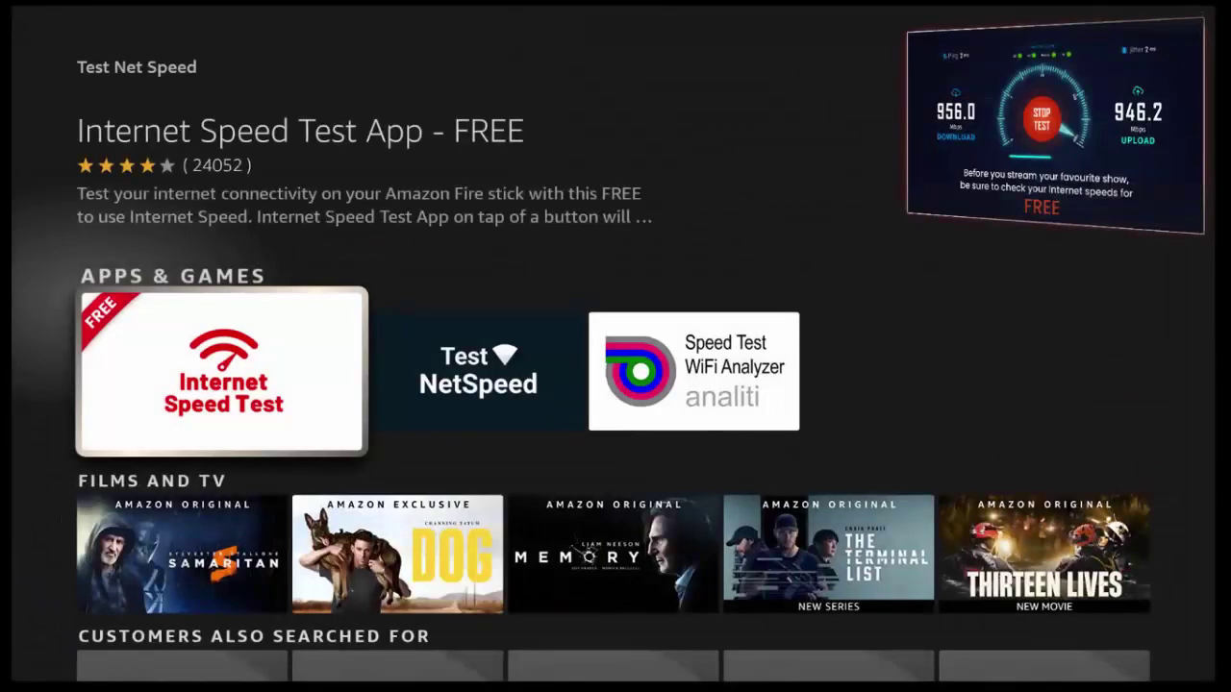
Open the store page of NetSpeed Test : Internet Speed Test tools, then download and launch the app
key(Right)
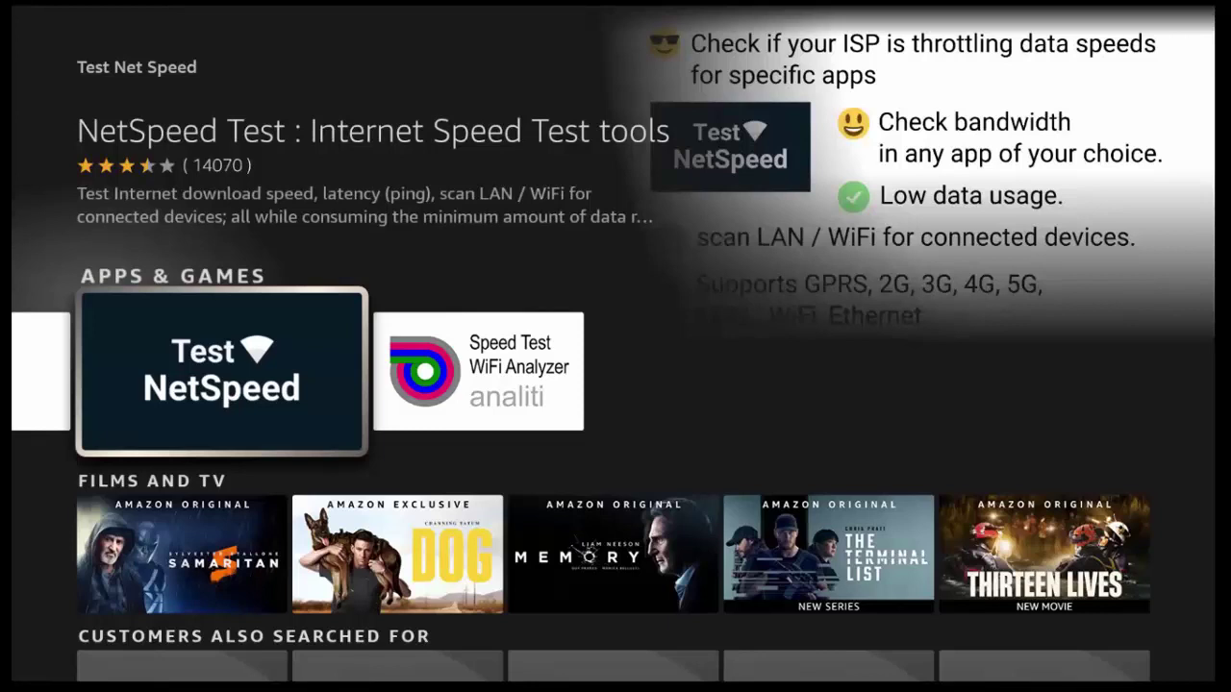
key(Return)
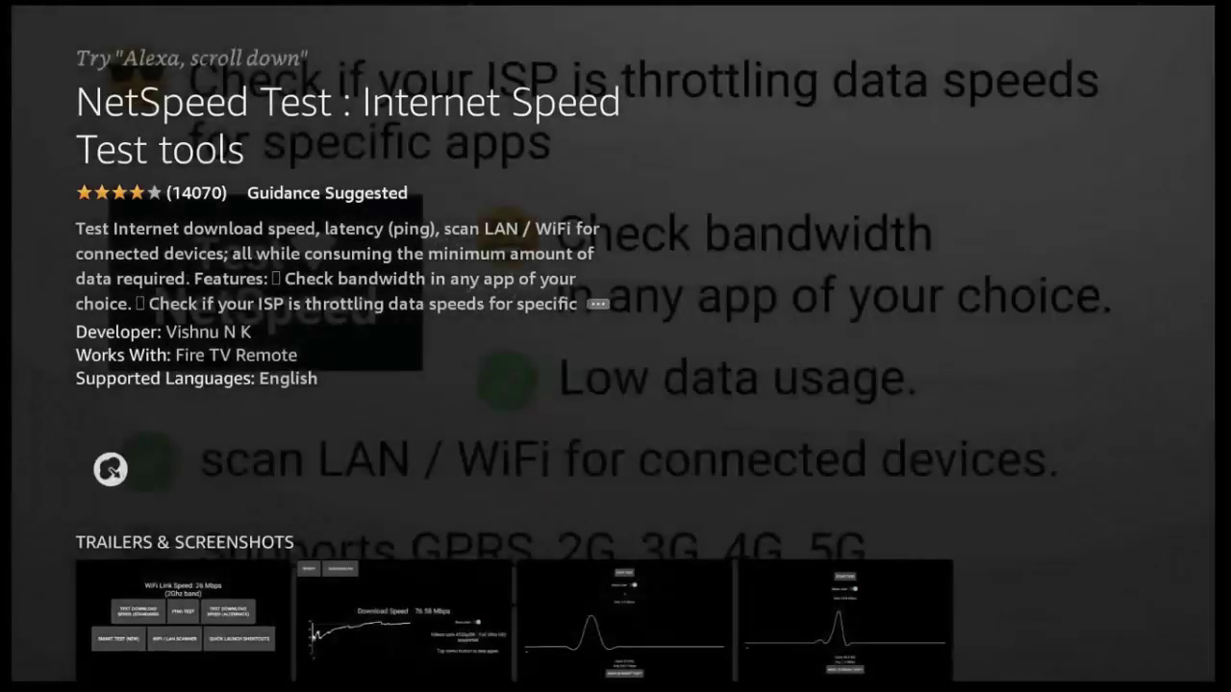
key(Return)
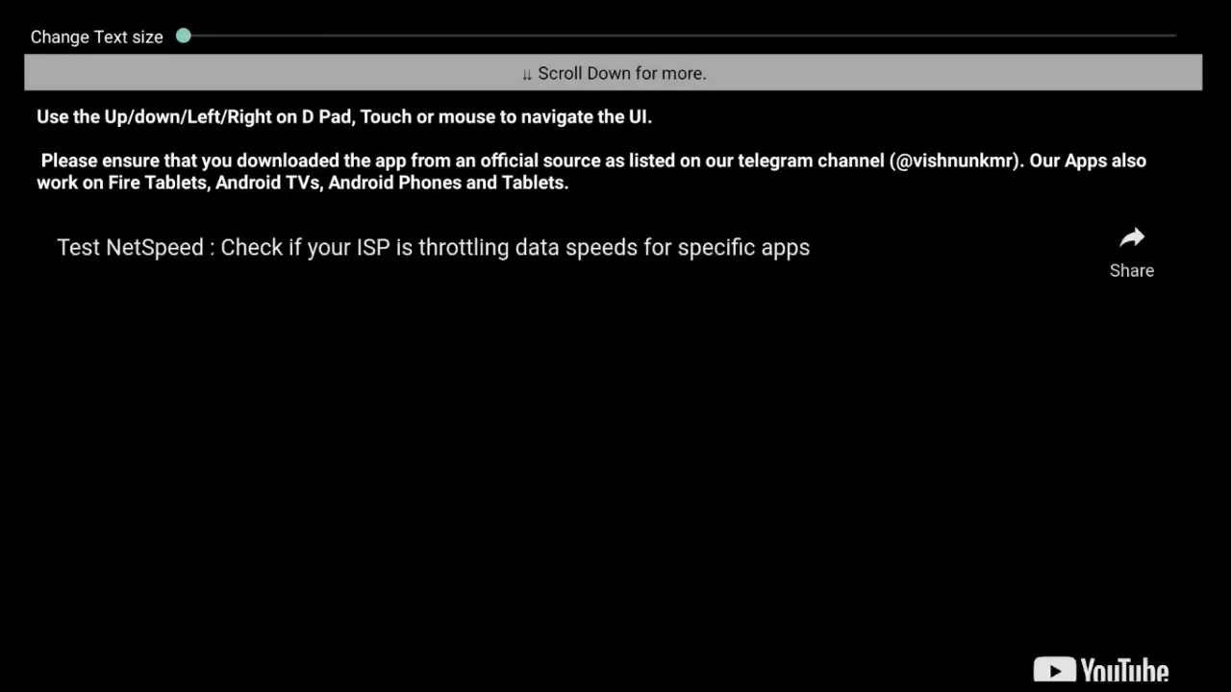
Go past the intro, run the standard download speed test and return to the test selection
key(Down)
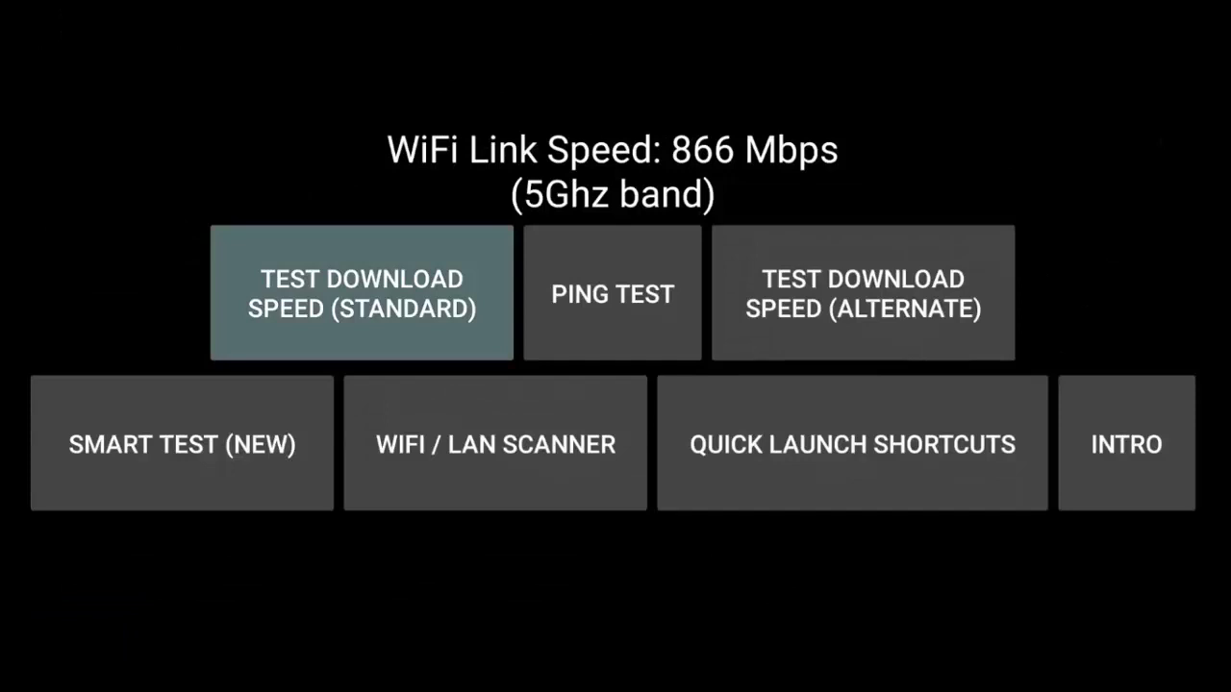
key(Return)
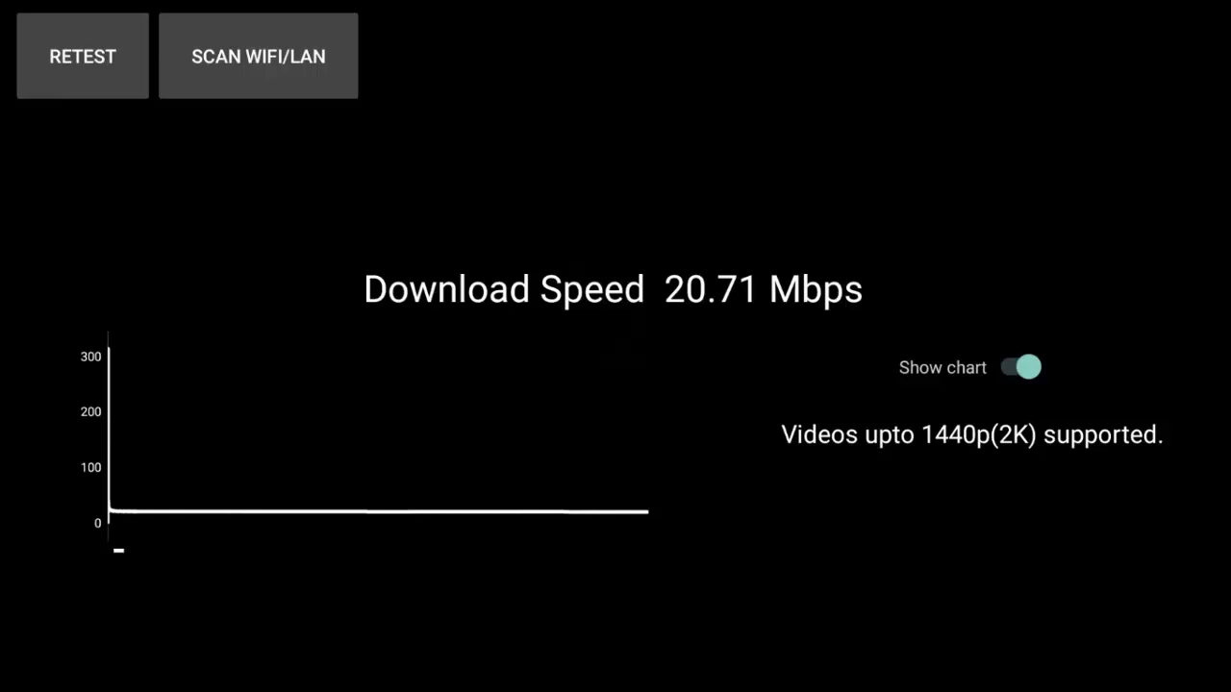
key(Escape)
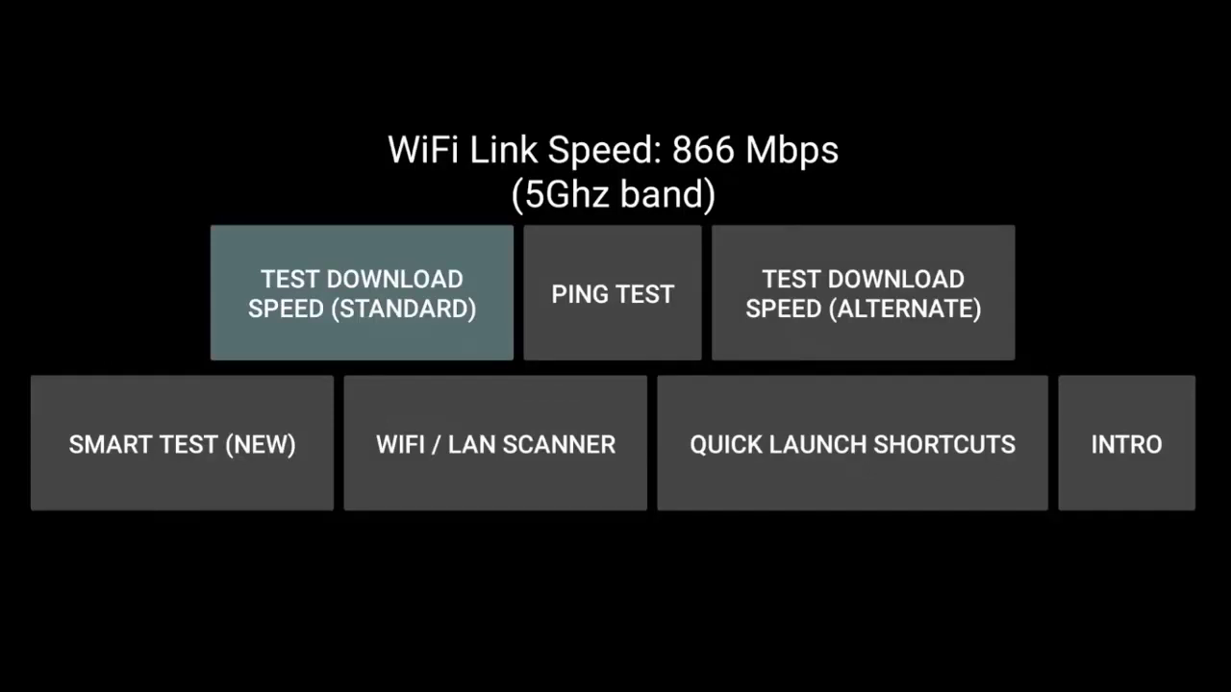
Move the selection to Test Download Speed (Alternate), then leave the app and return to the home screen
key(Right)
key(Right)
key(Escape)
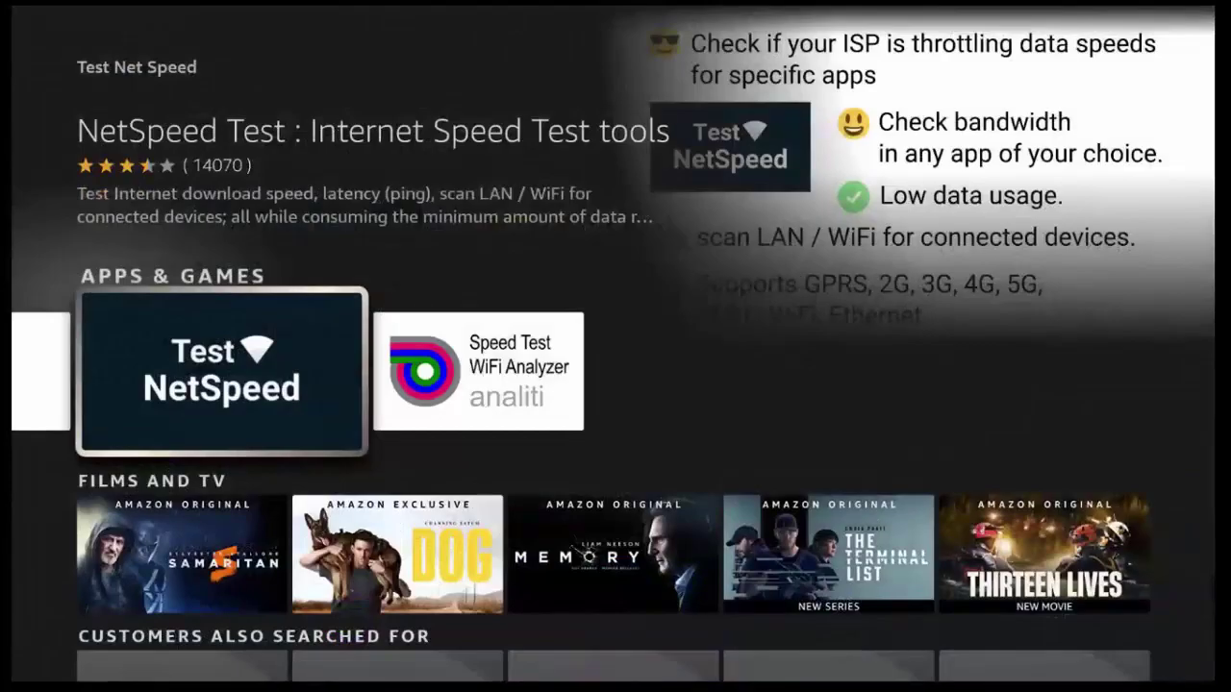
key(Escape)
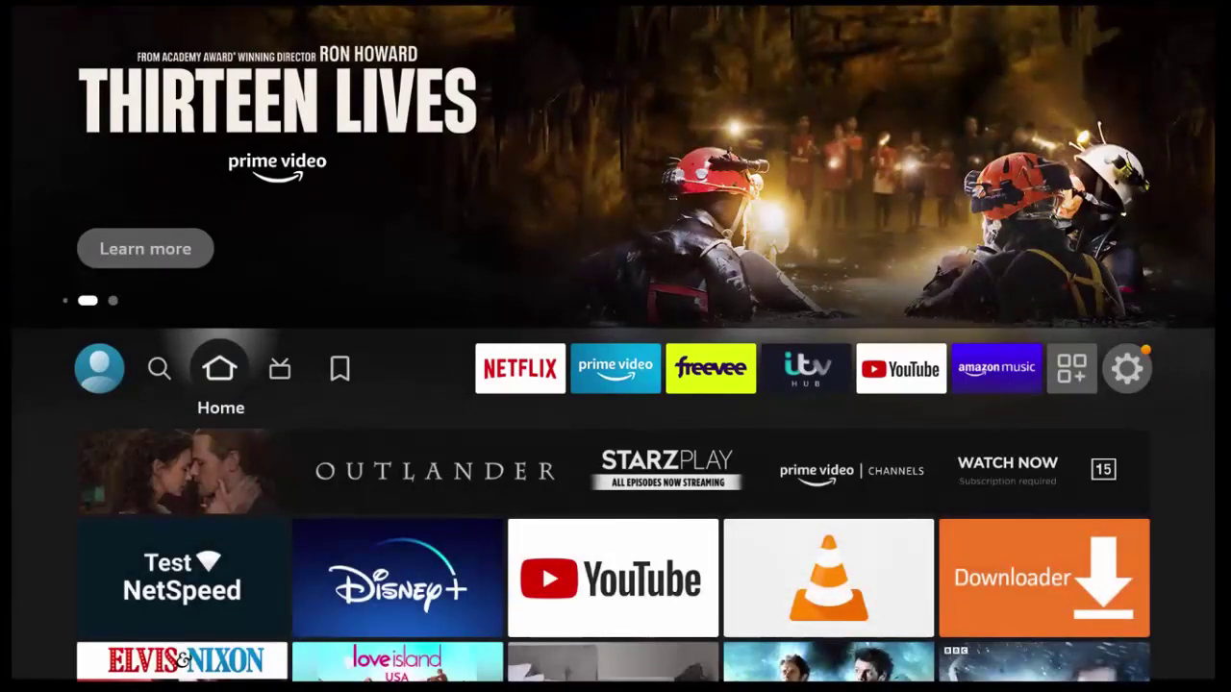
Go to the Settings section and open My Fire TV
key(Right)
key(Right)
key(Right)
key(Right)
key(Right)
key(Right)
key(Right)
key(Right)
key(Right)
key(Right)
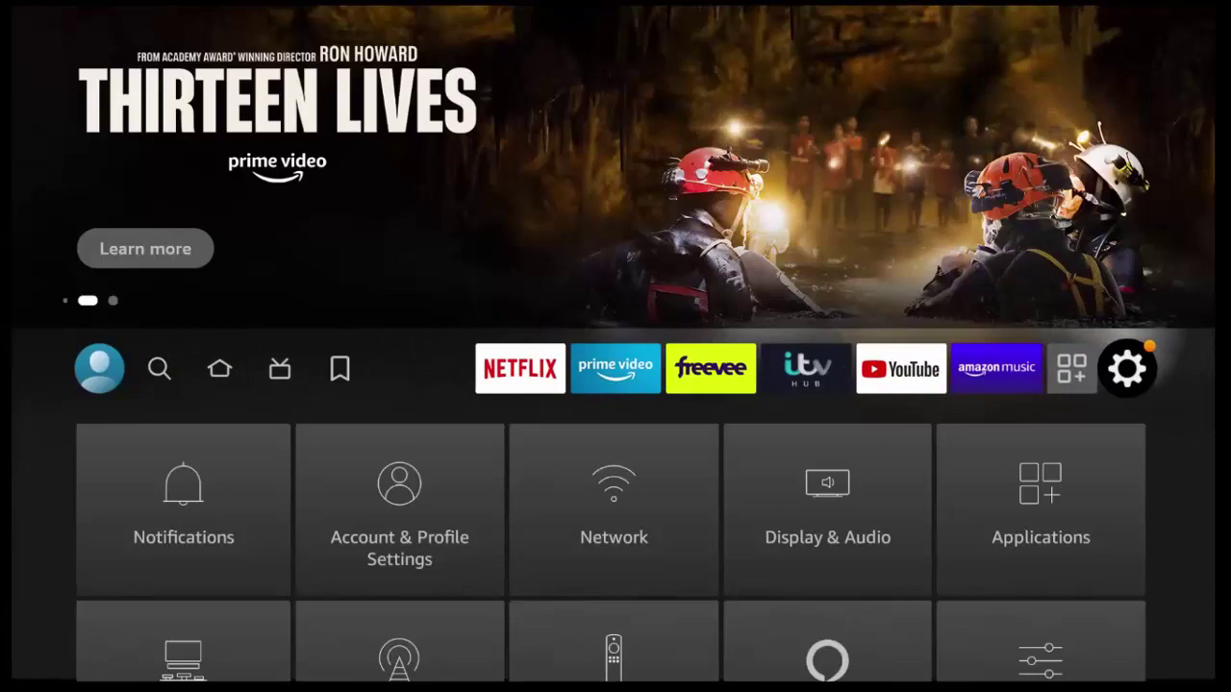
key(Down)
key(Down)
key(Down)
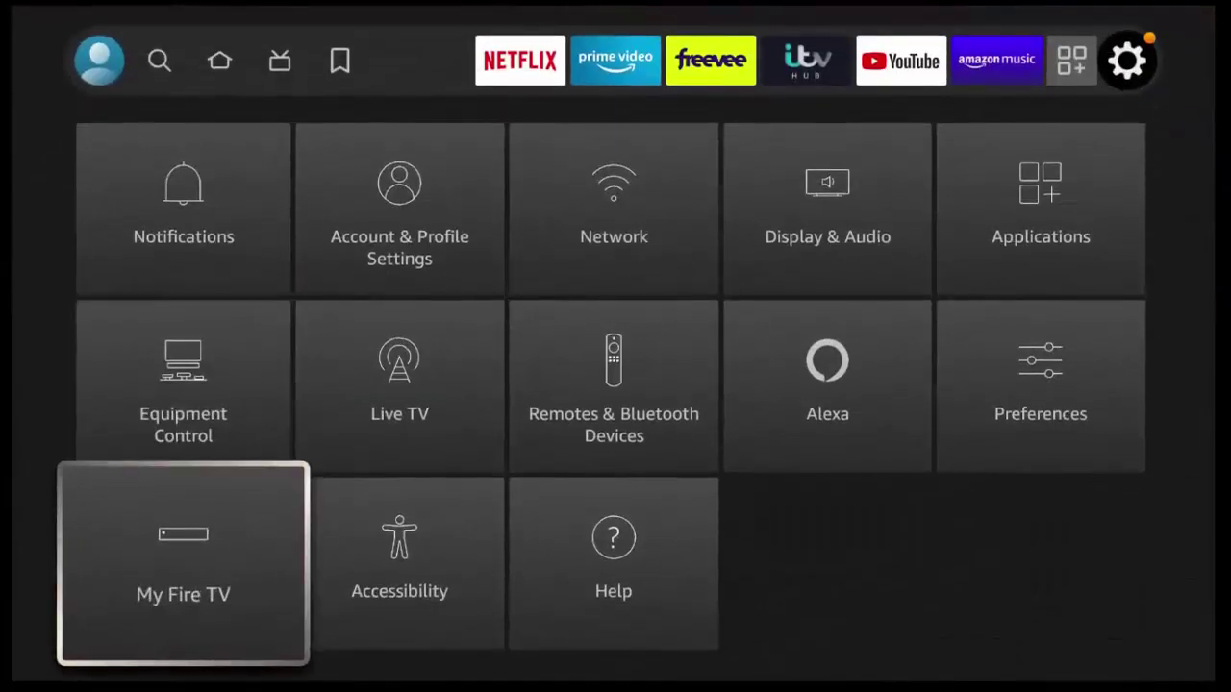
key(Return)
Move the selection to the Reset to Factory Defaults option in the My Fire TV settings
key(Down)
key(Down)
key(Down)
key(Down)
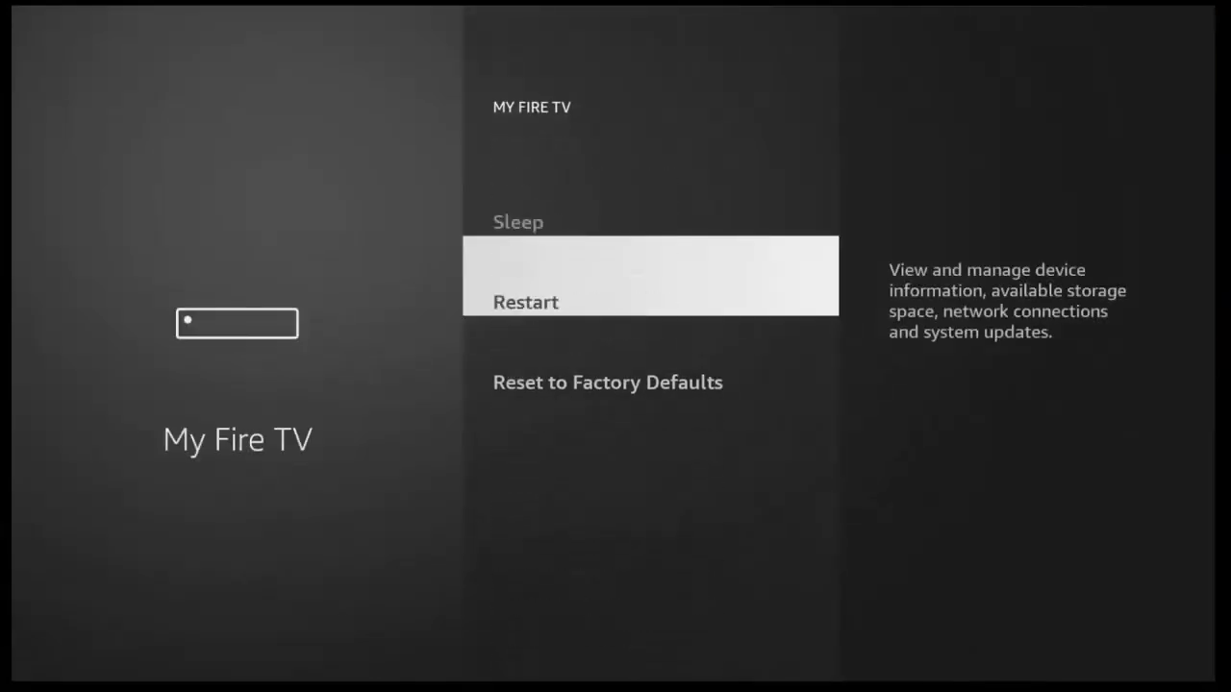
key(Down)
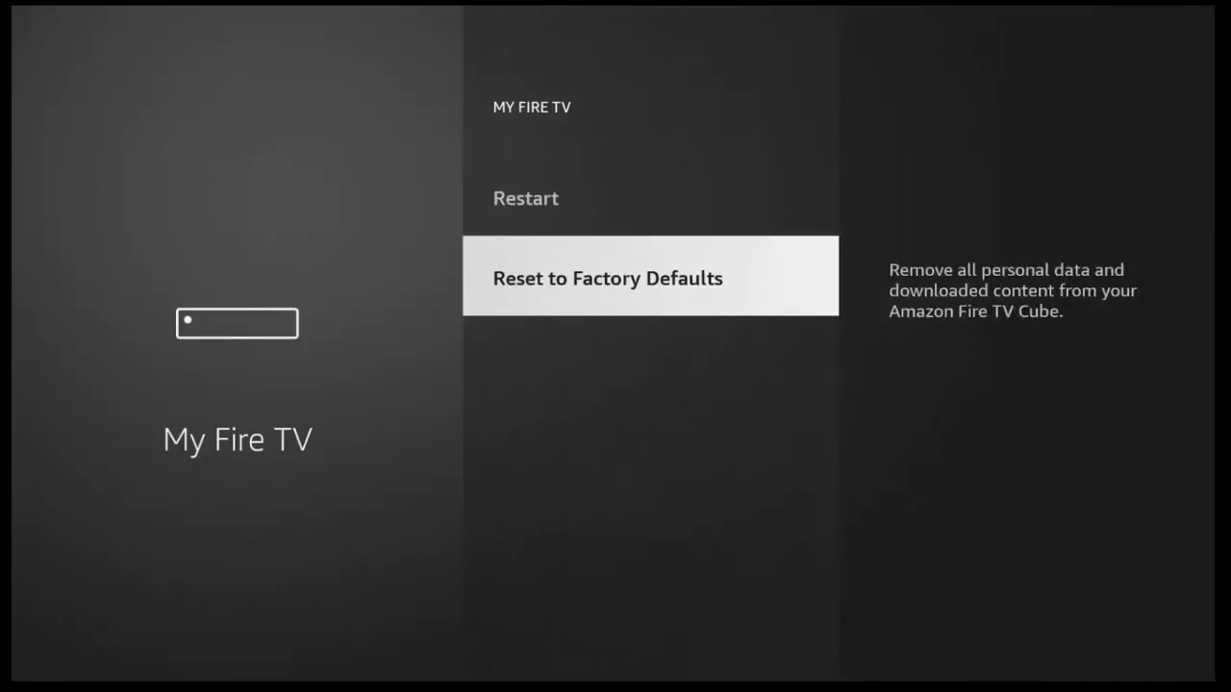